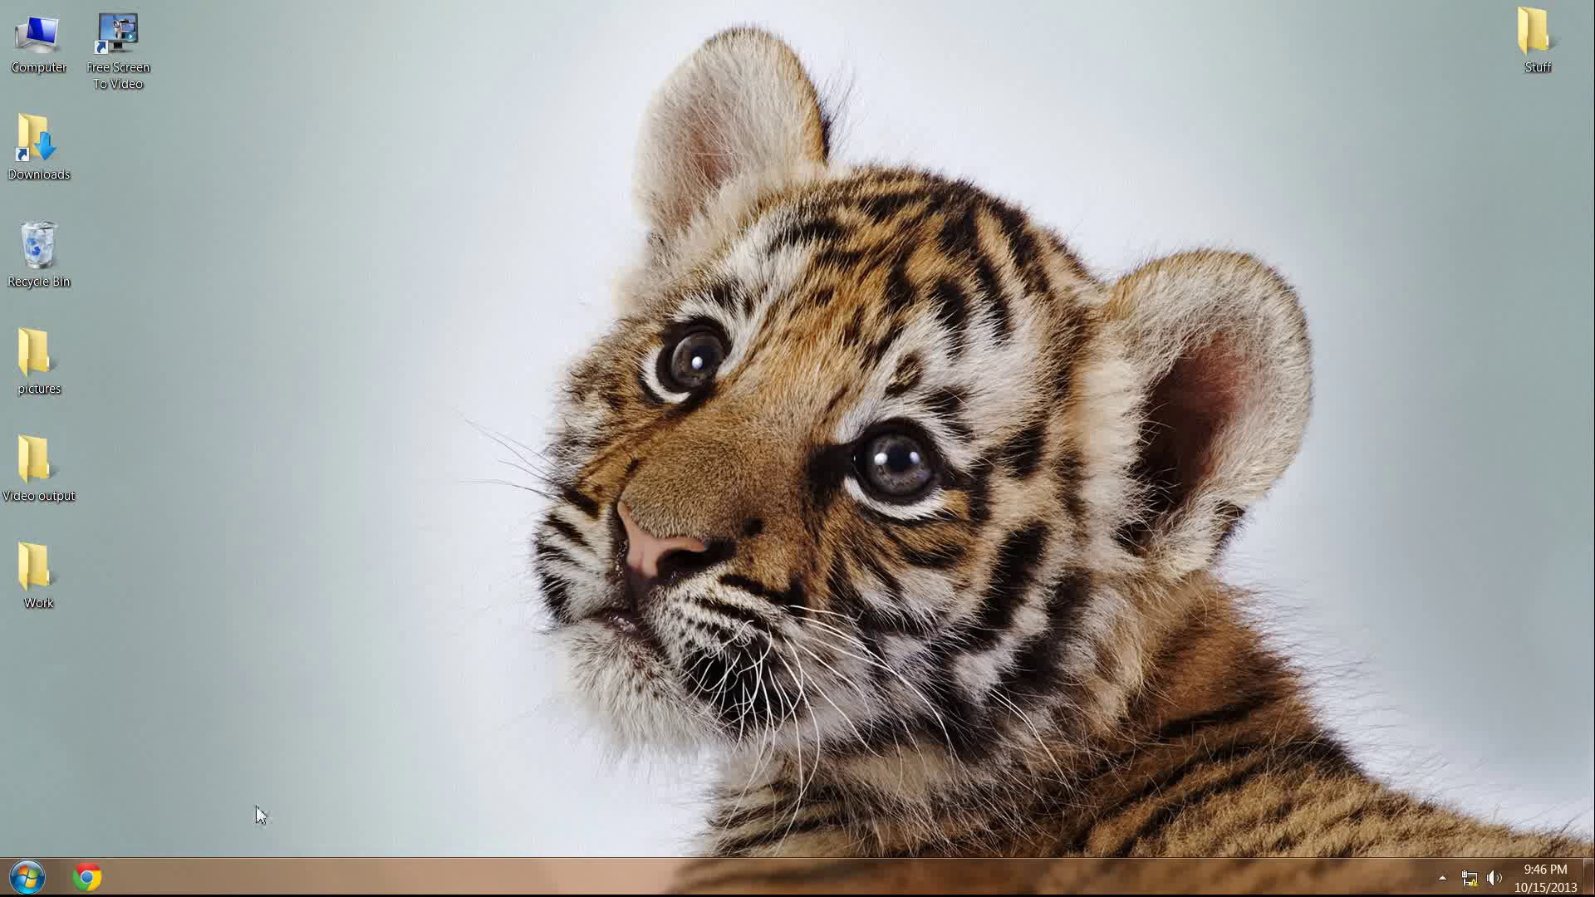
# Launch CleanMem Settings by searching 'clea' from the Start menu.
pyautogui.click(27, 877)
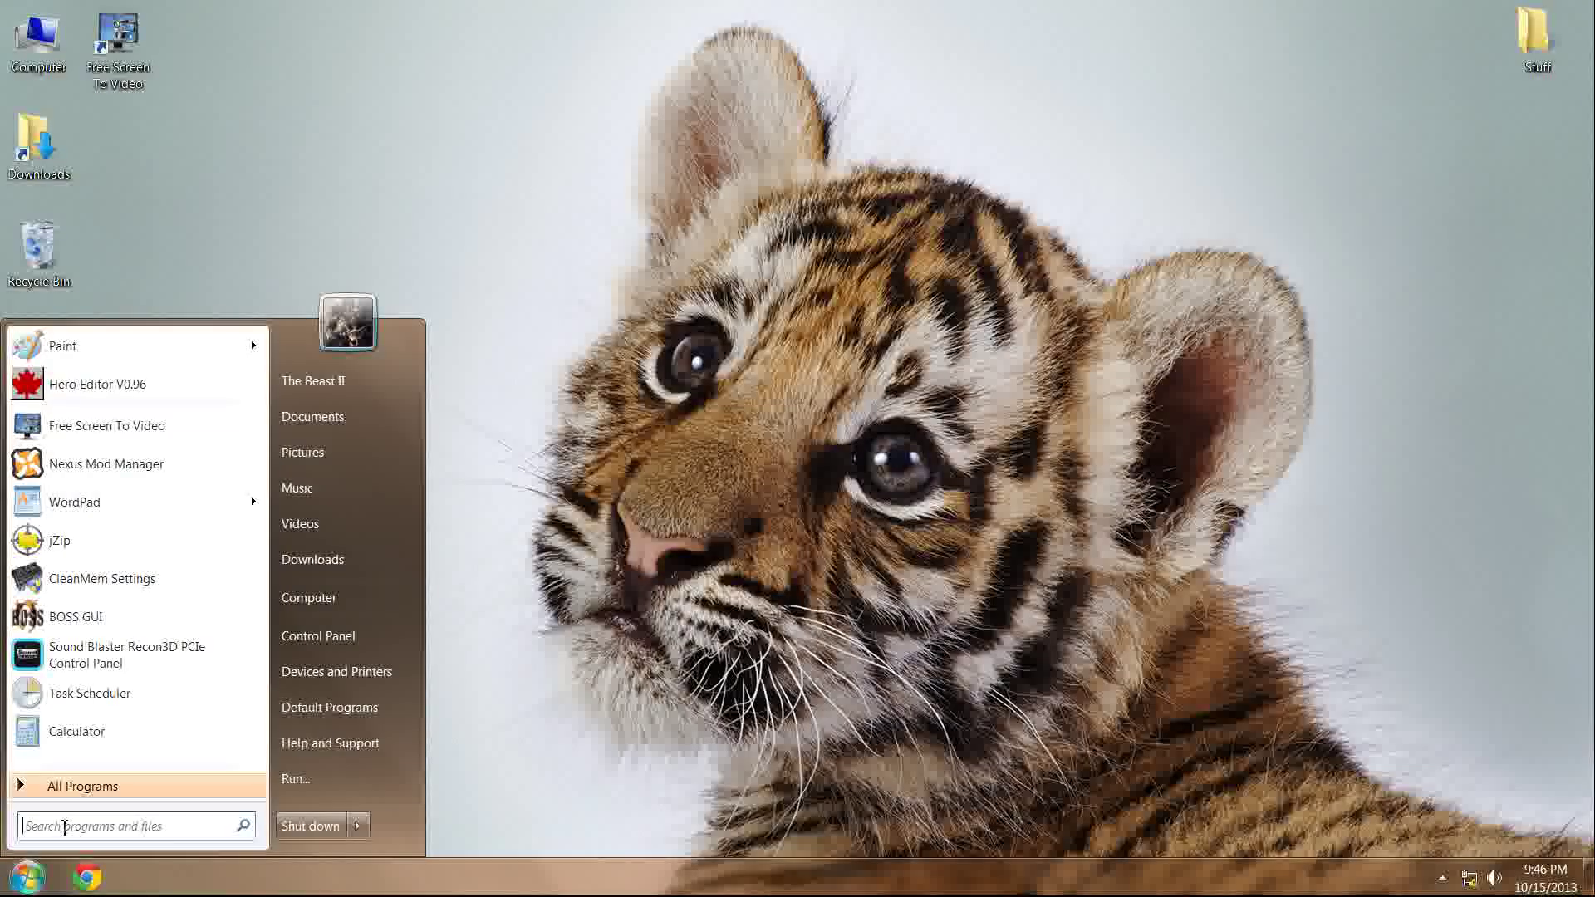
pyautogui.write('cl')
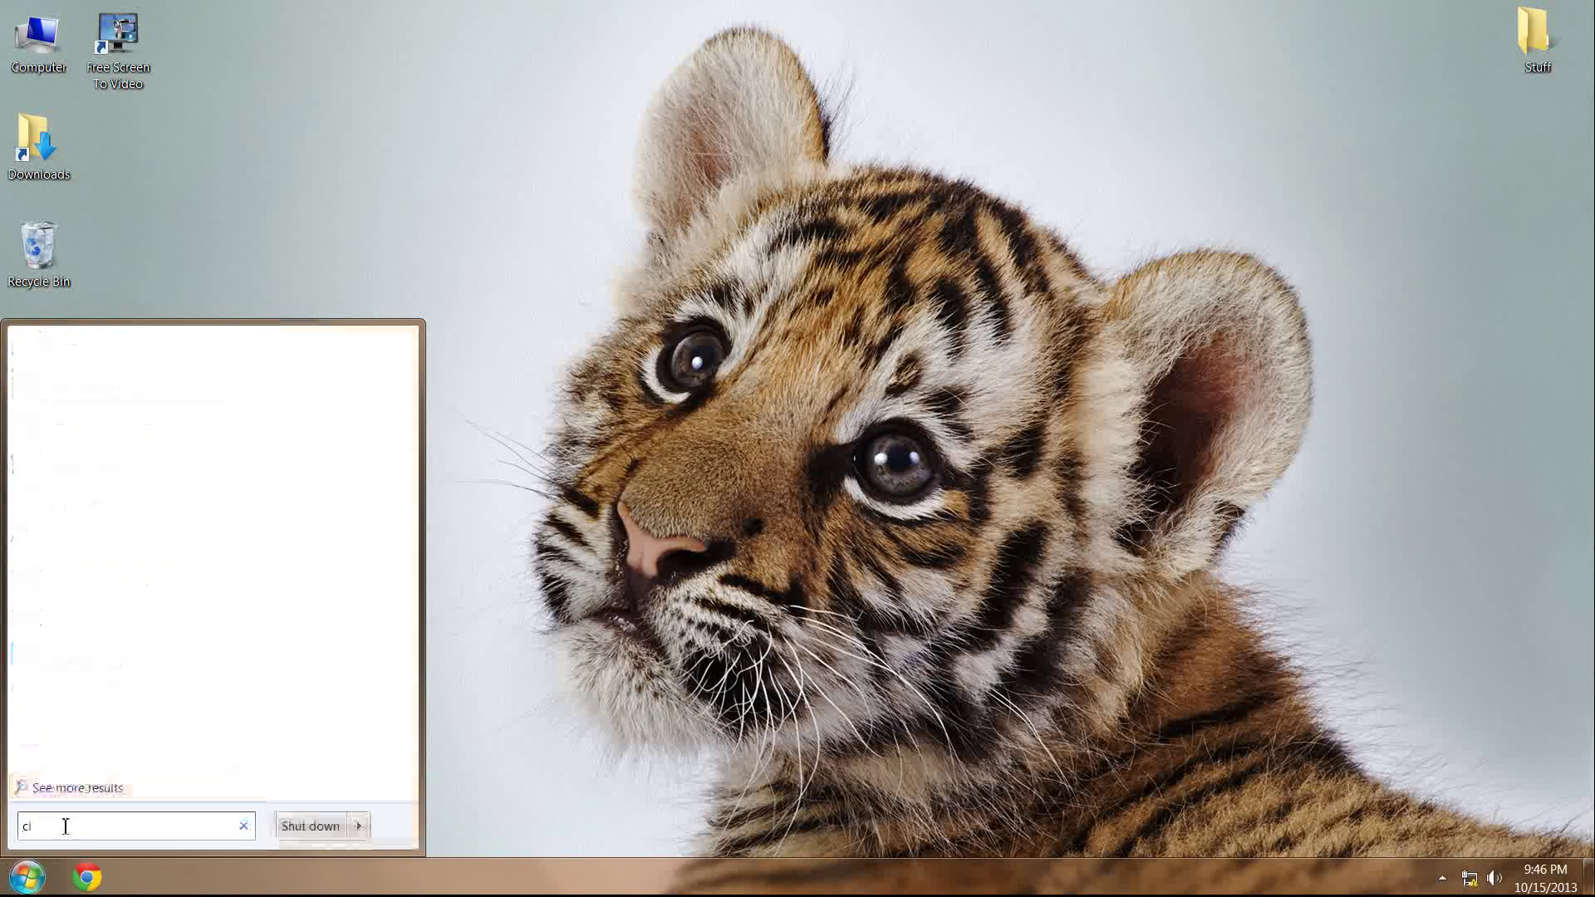
pyautogui.write('ea')
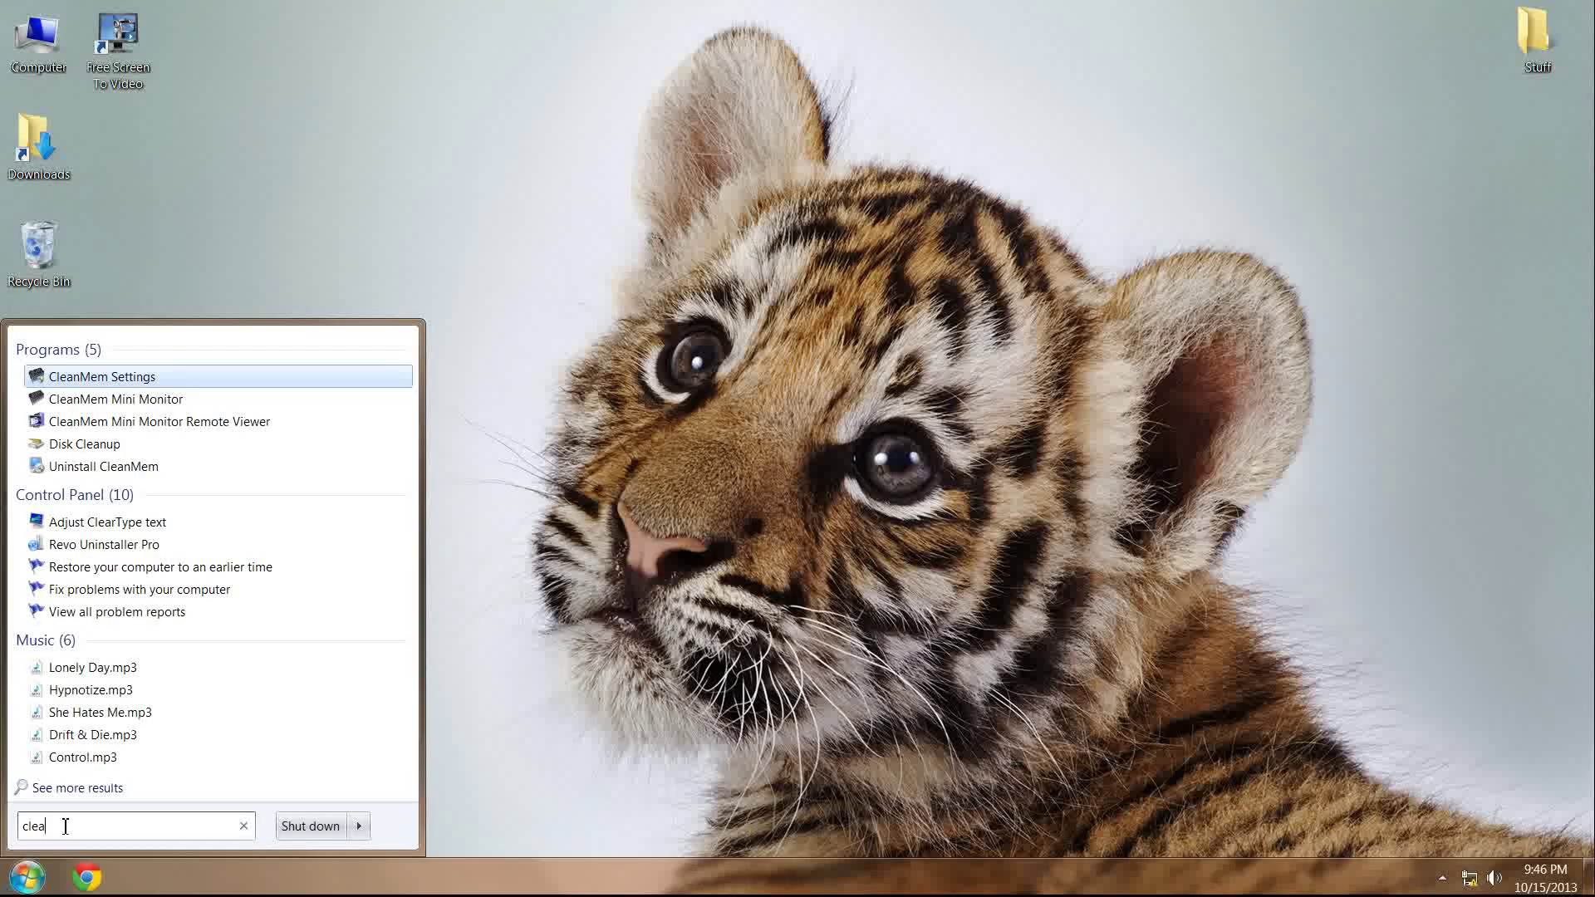
pyautogui.click(159, 380)
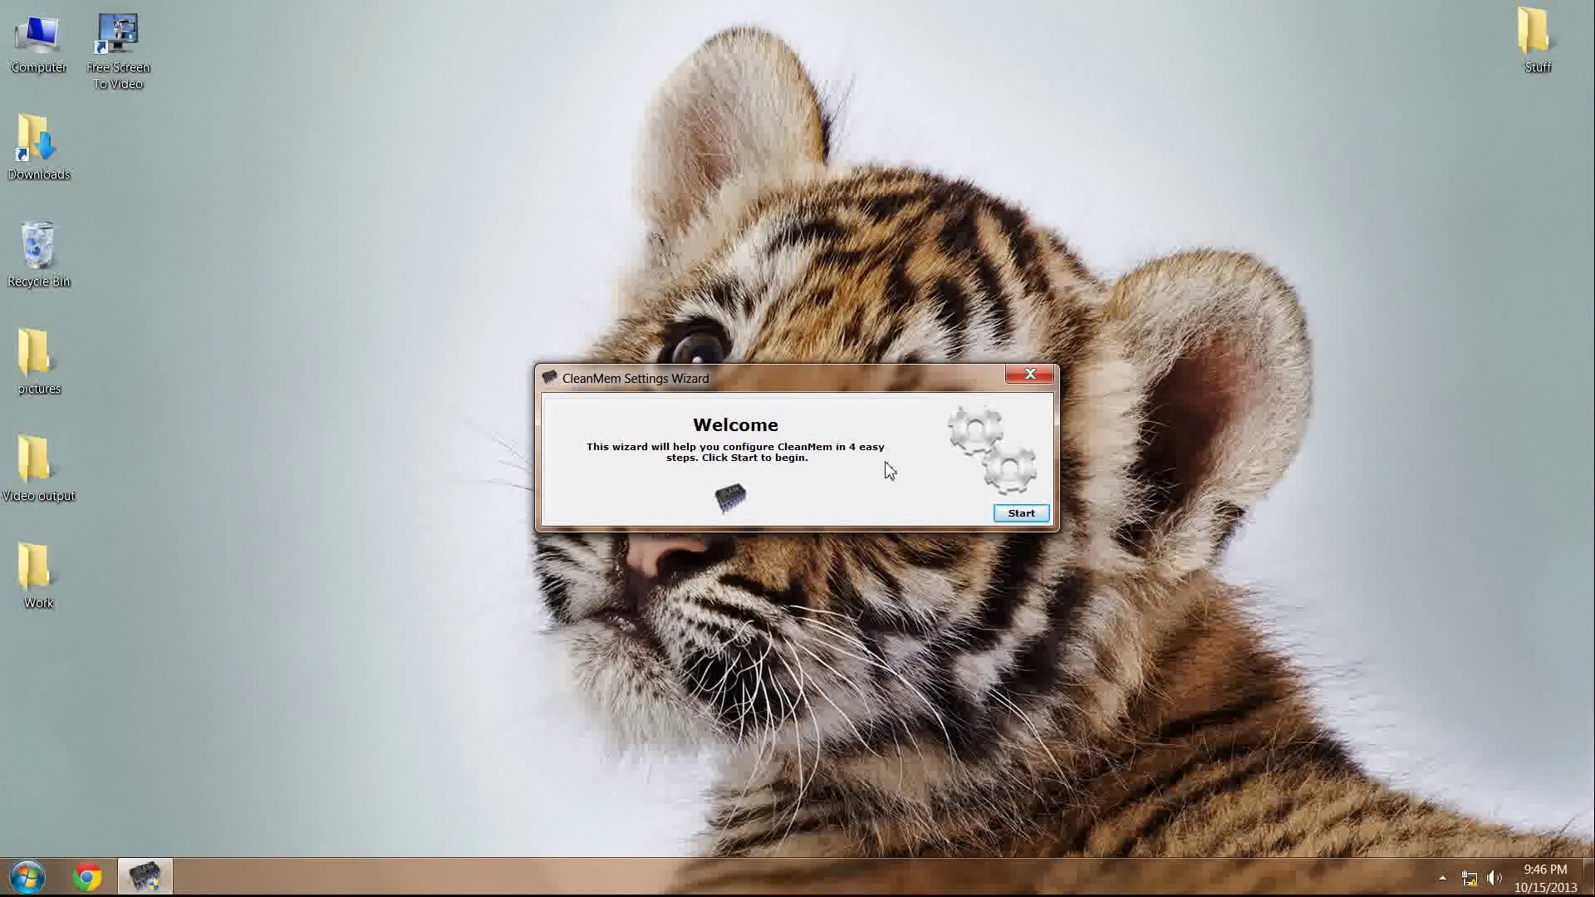
# Keep the wizard's default early settings and set the operating mode to Only List.
pyautogui.click(1019, 514)
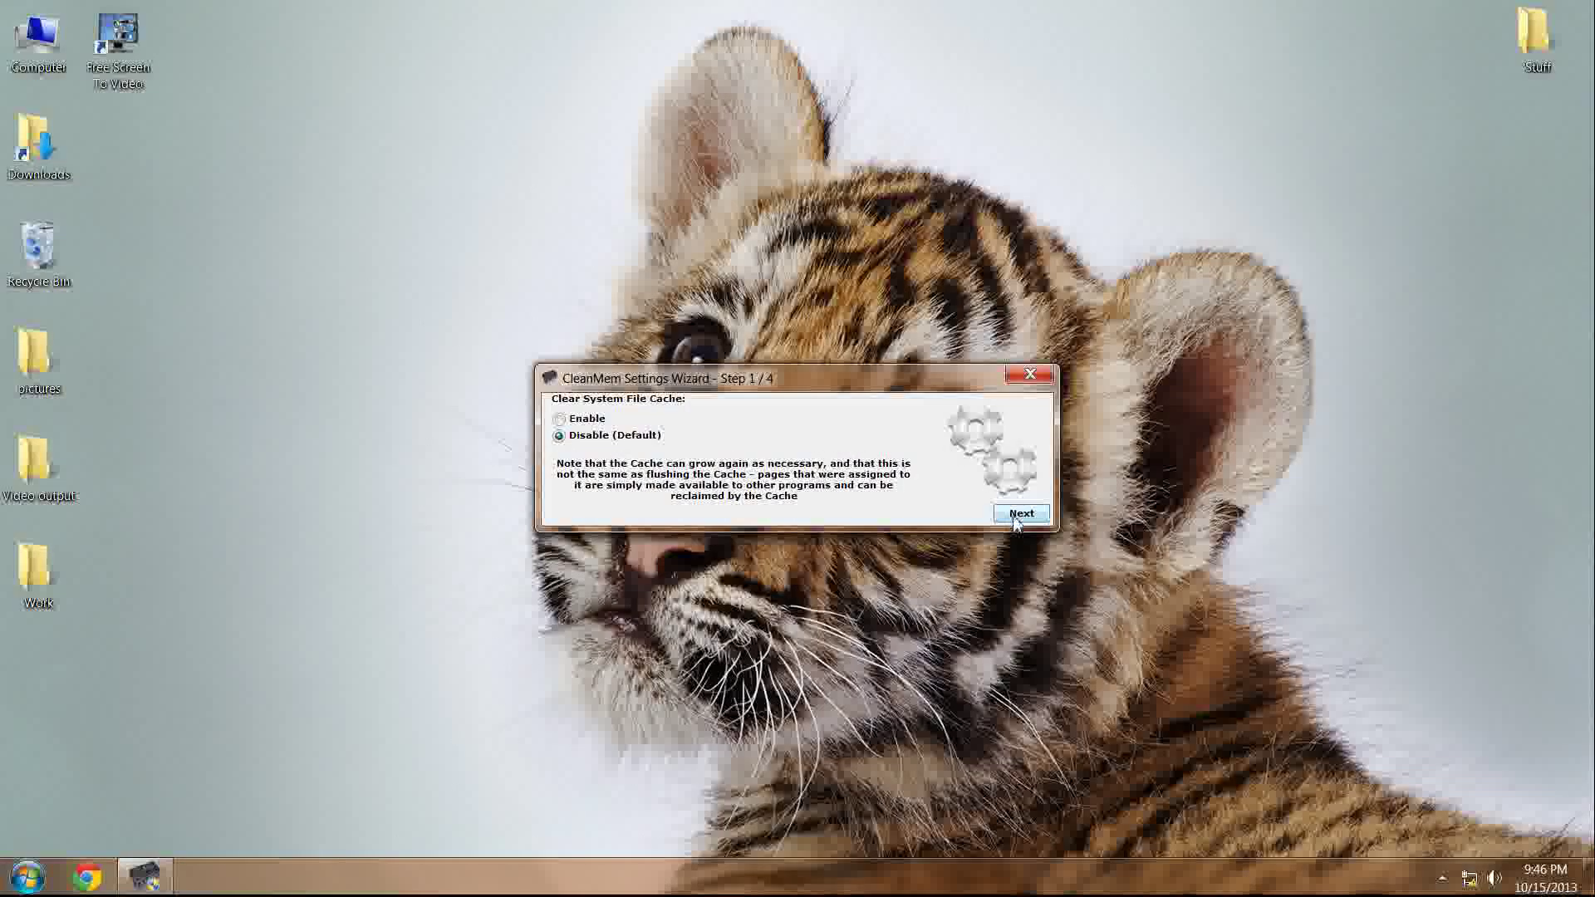
pyautogui.click(1016, 515)
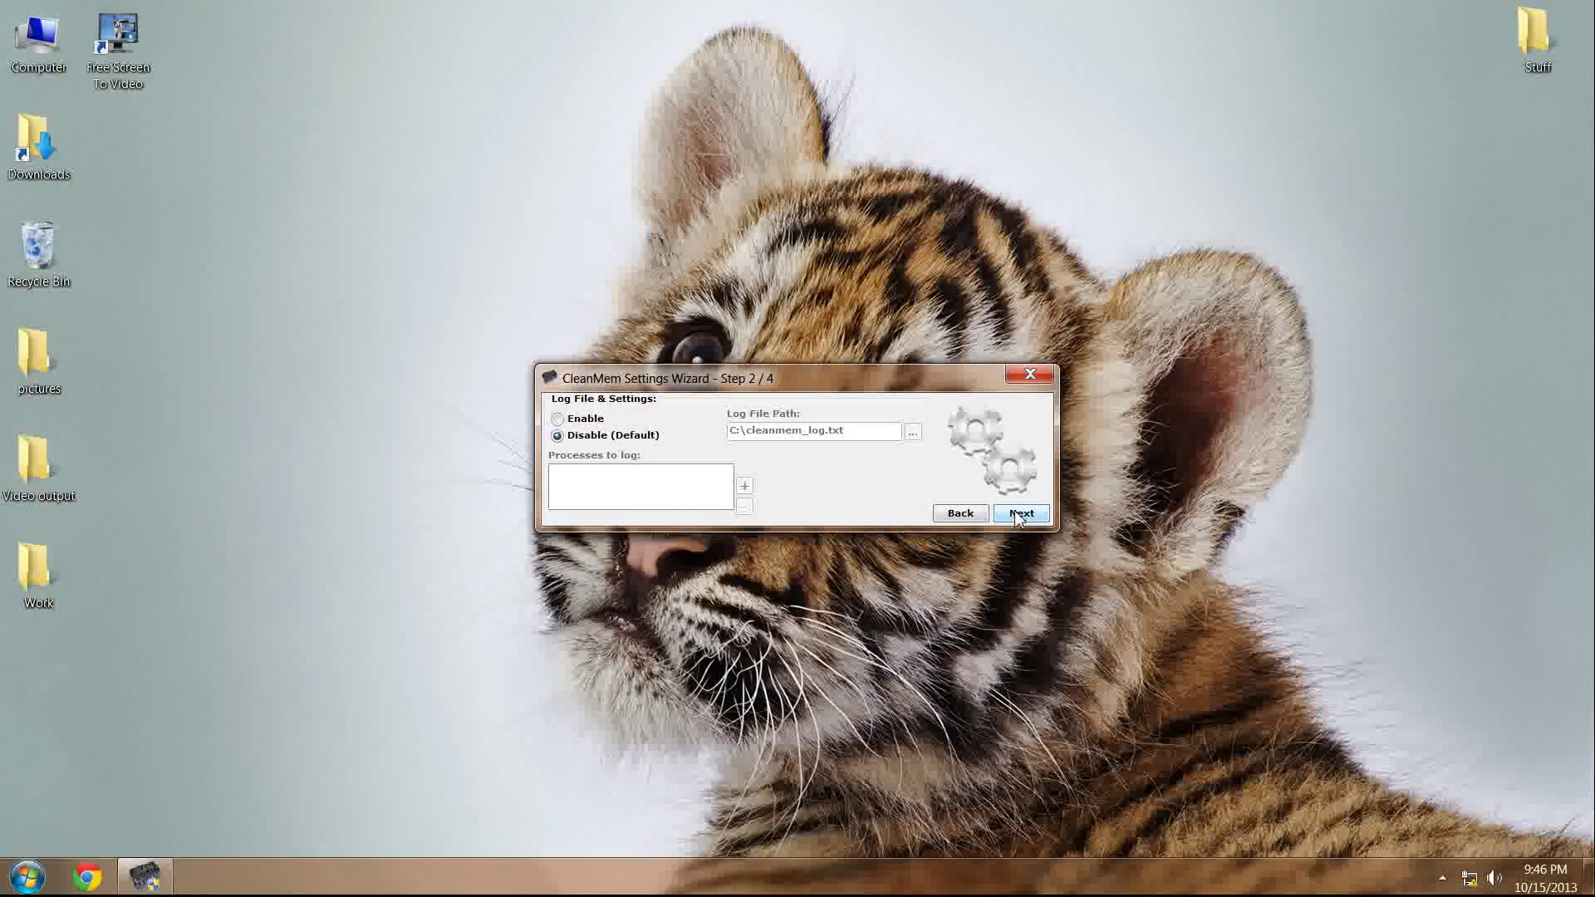
pyautogui.click(1019, 515)
pyautogui.click(568, 453)
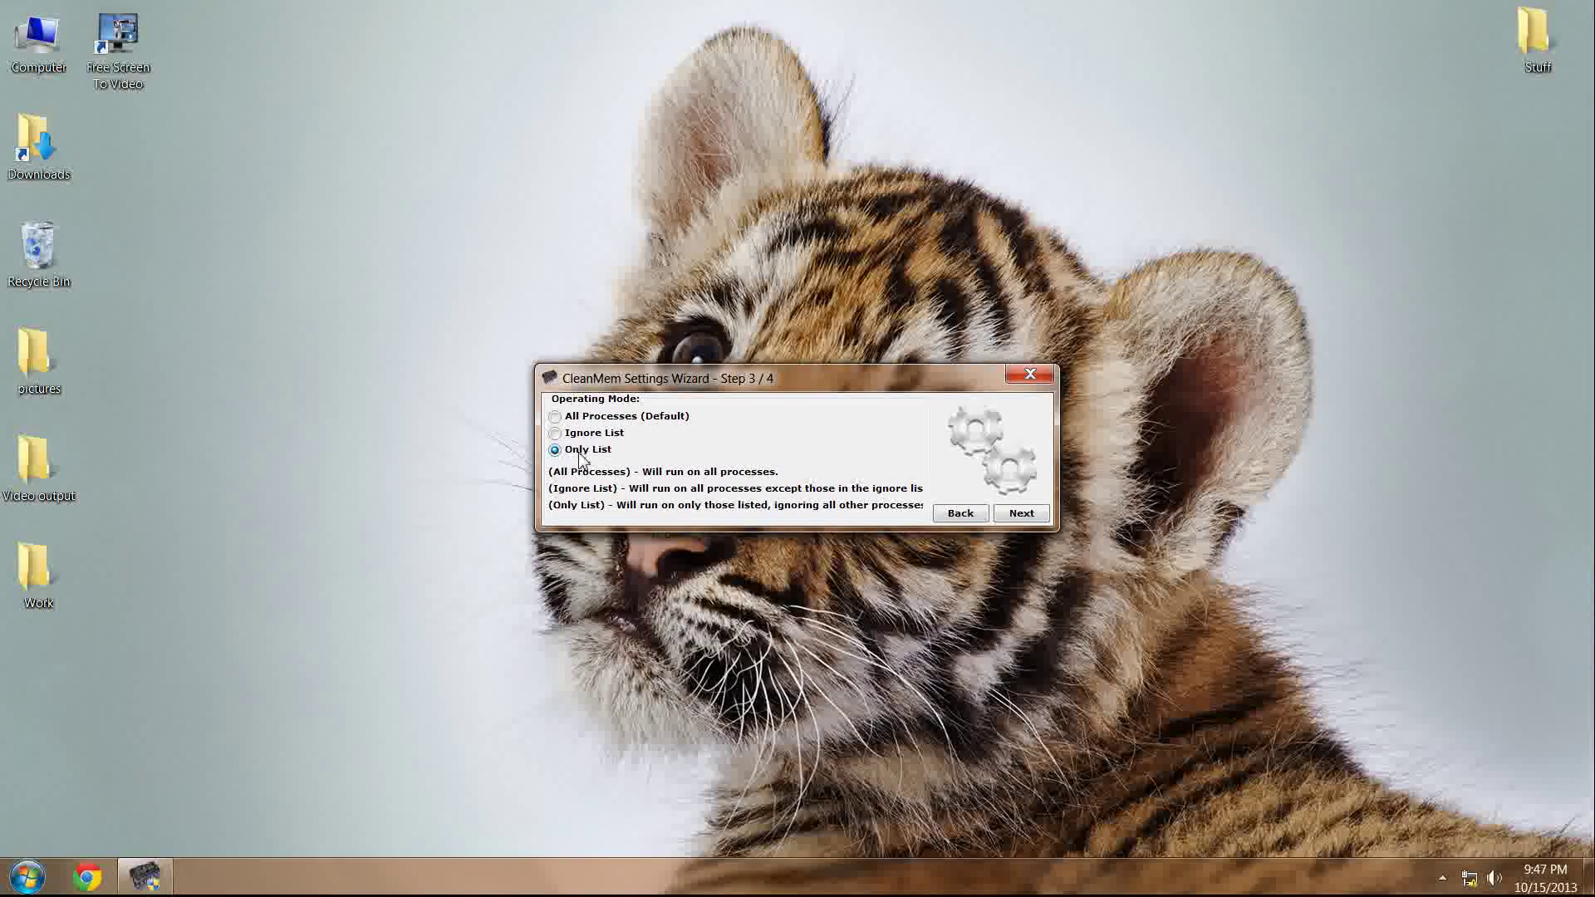
pyautogui.click(1008, 513)
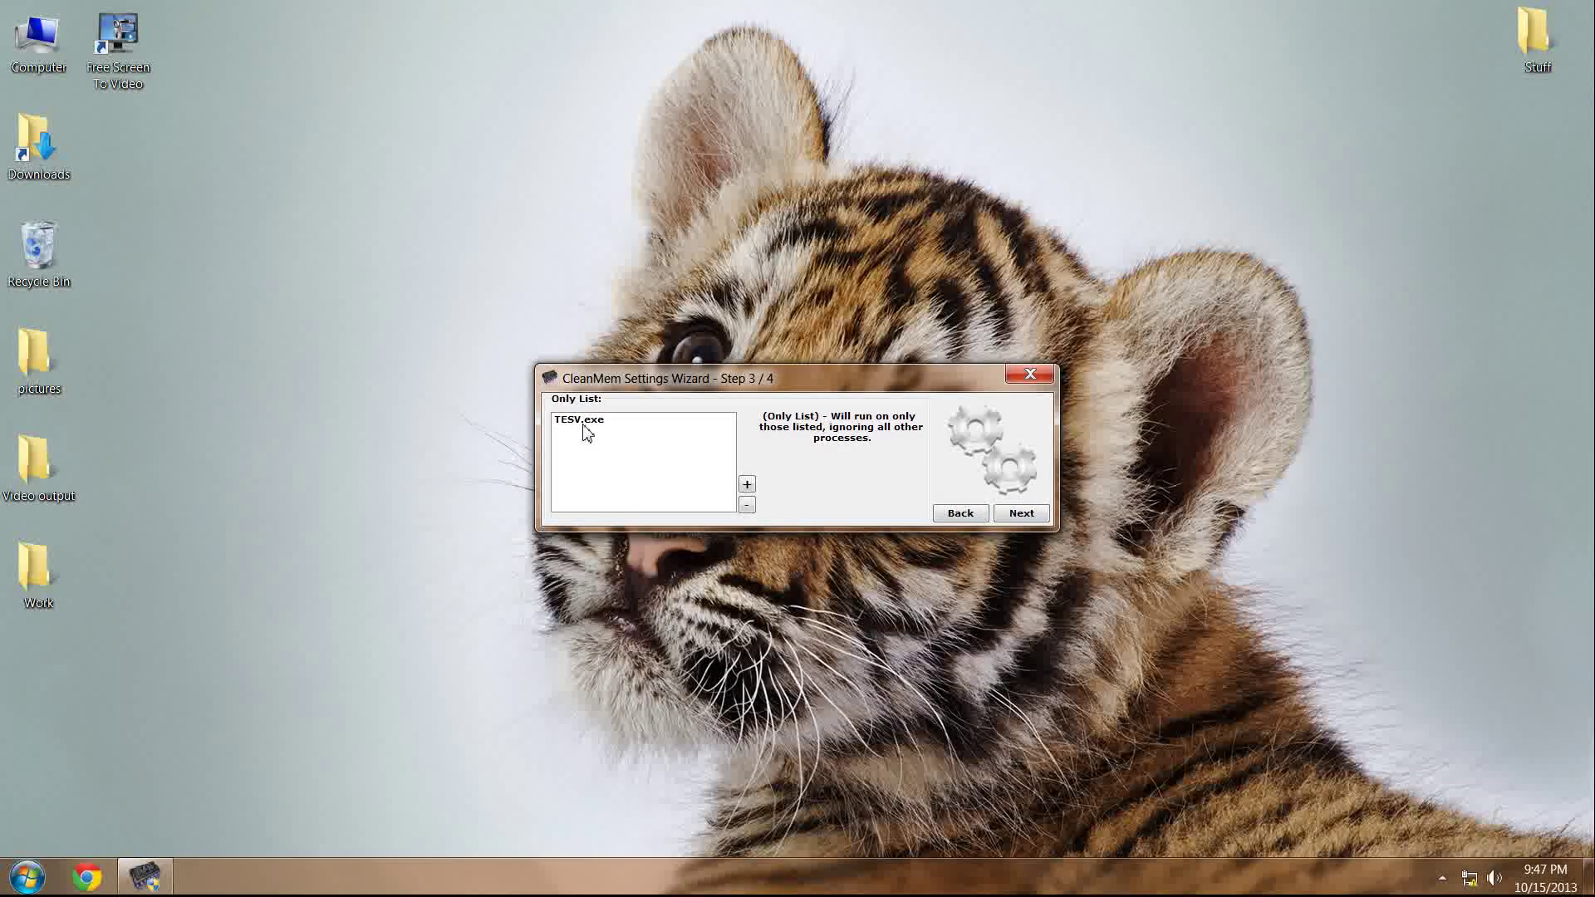
pyautogui.click(747, 485)
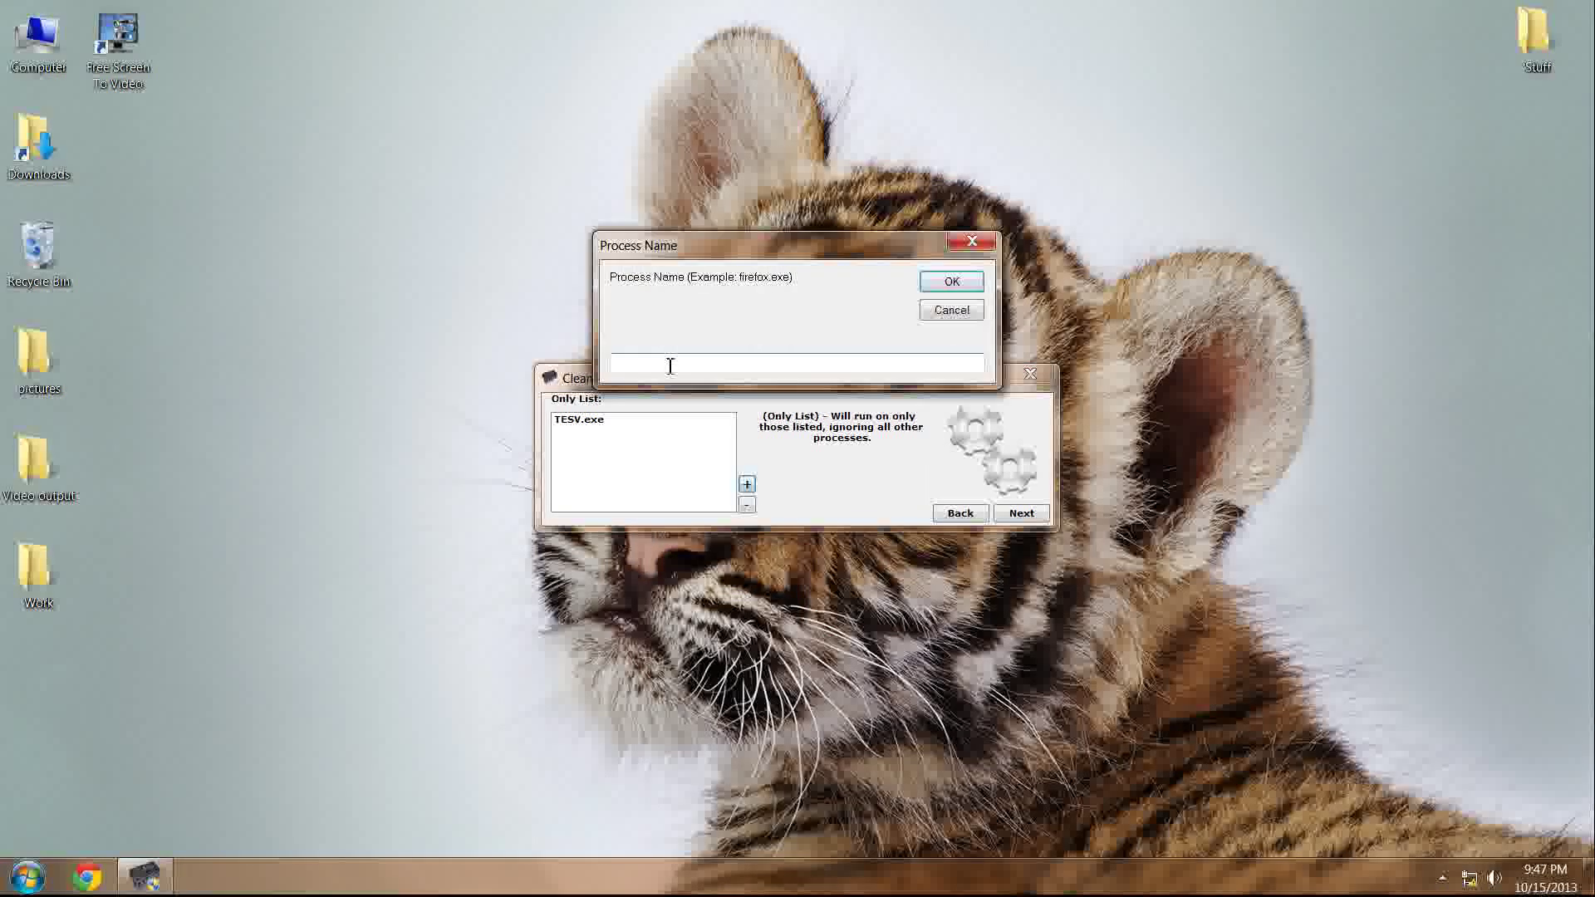
pyautogui.write('TES5.')
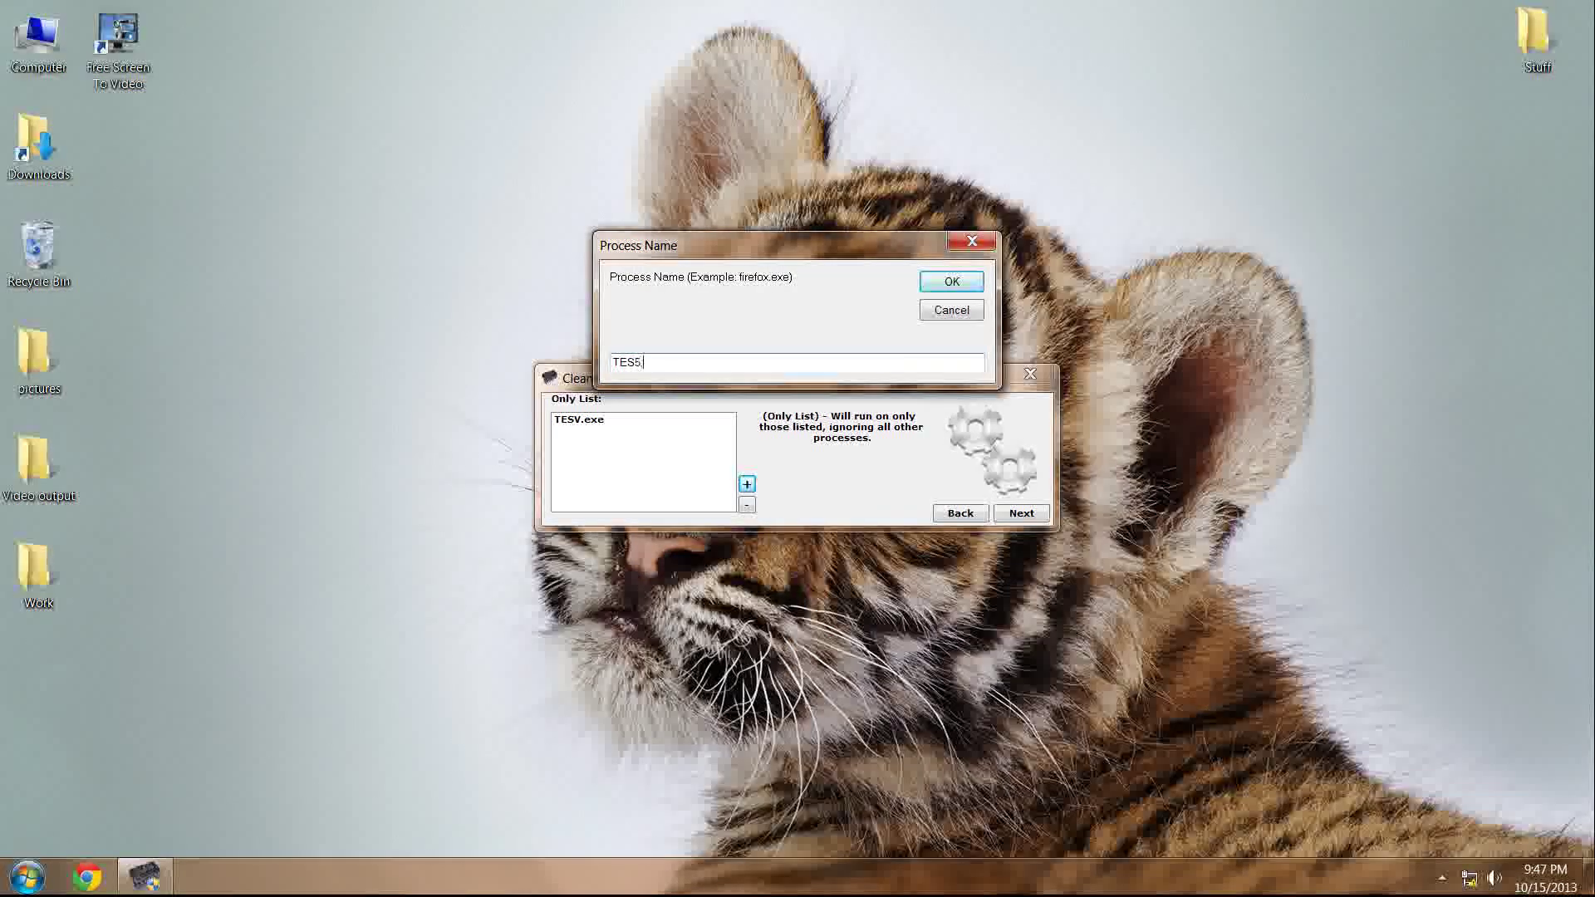
pyautogui.press('BackSpace')
pyautogui.write('V.exe')
pyautogui.click(951, 282)
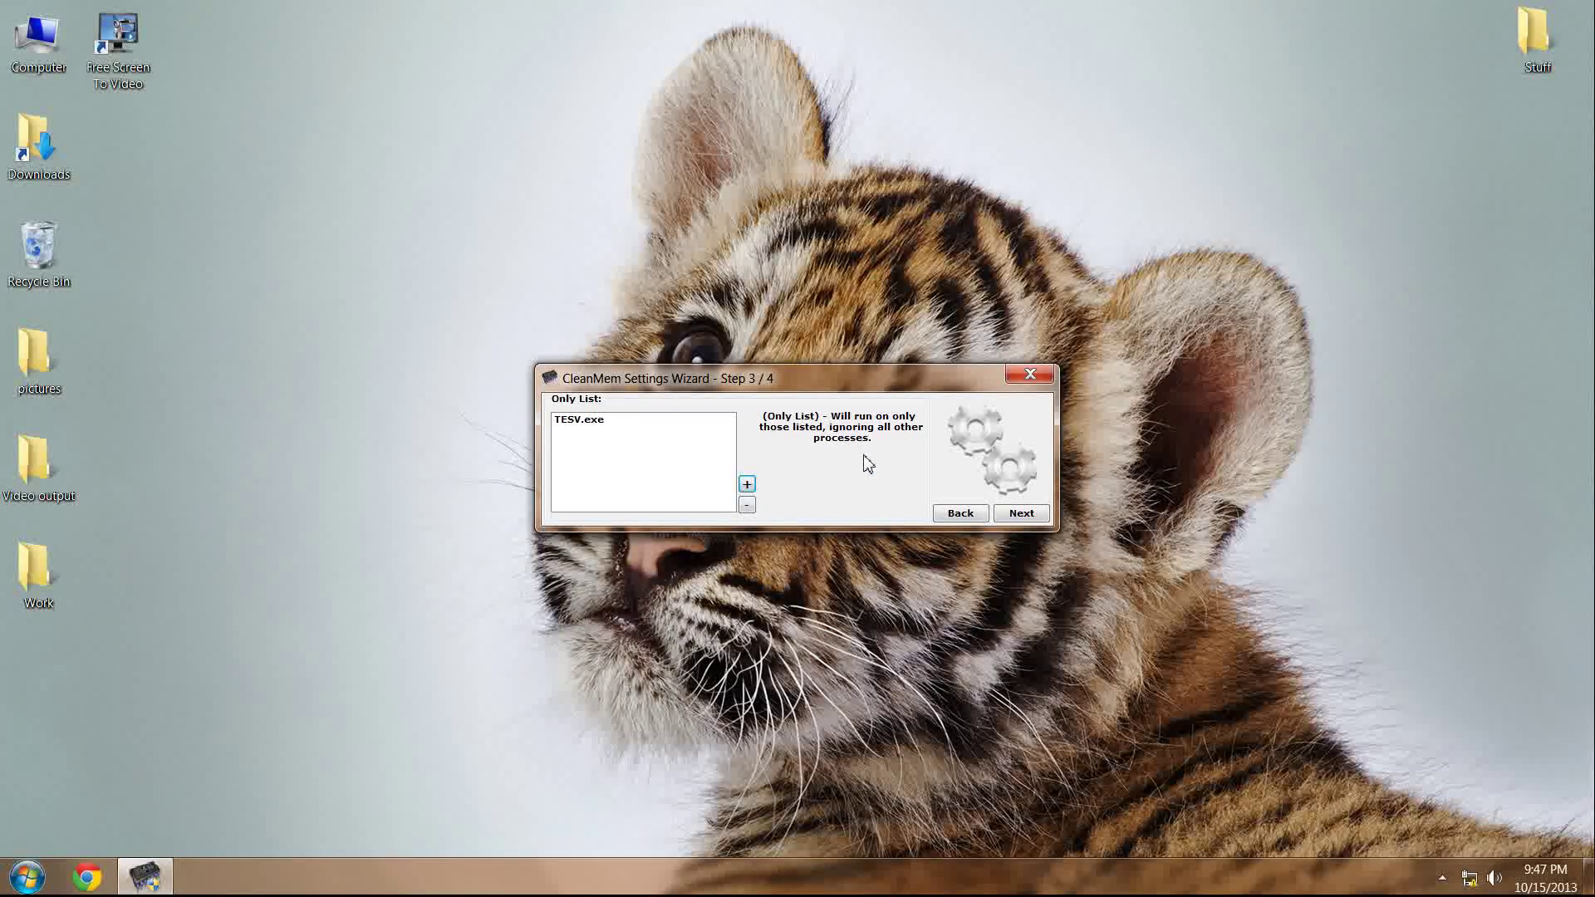
# Reach the wizard's Step 4 of 4 and launch Task Scheduler to edit CleanMem's schedule.
pyautogui.click(1020, 513)
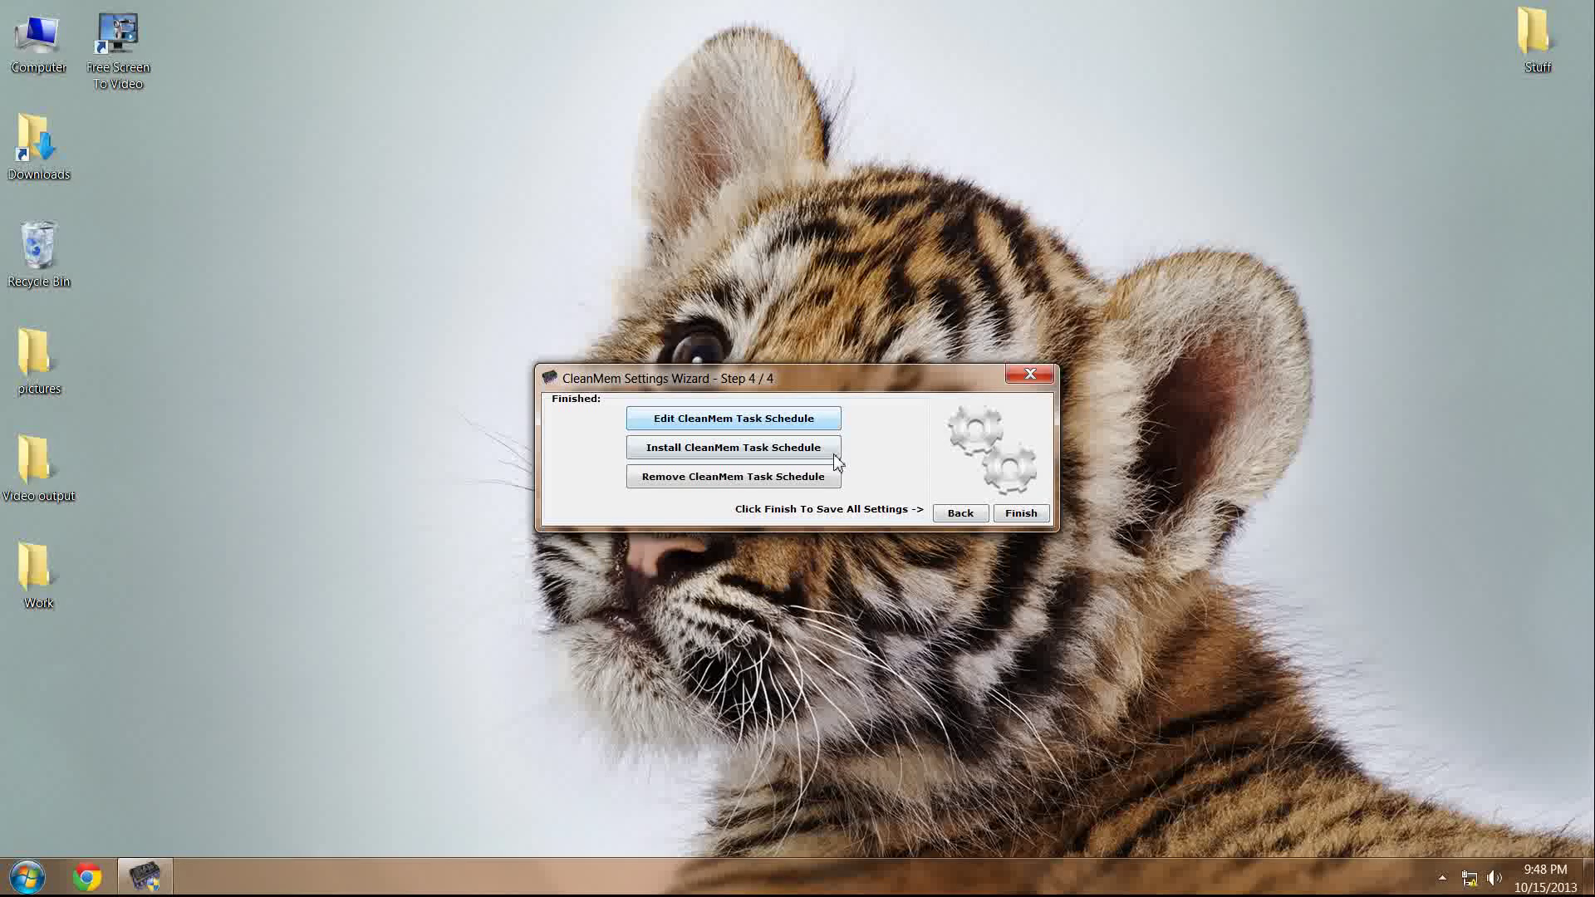
pyautogui.click(799, 426)
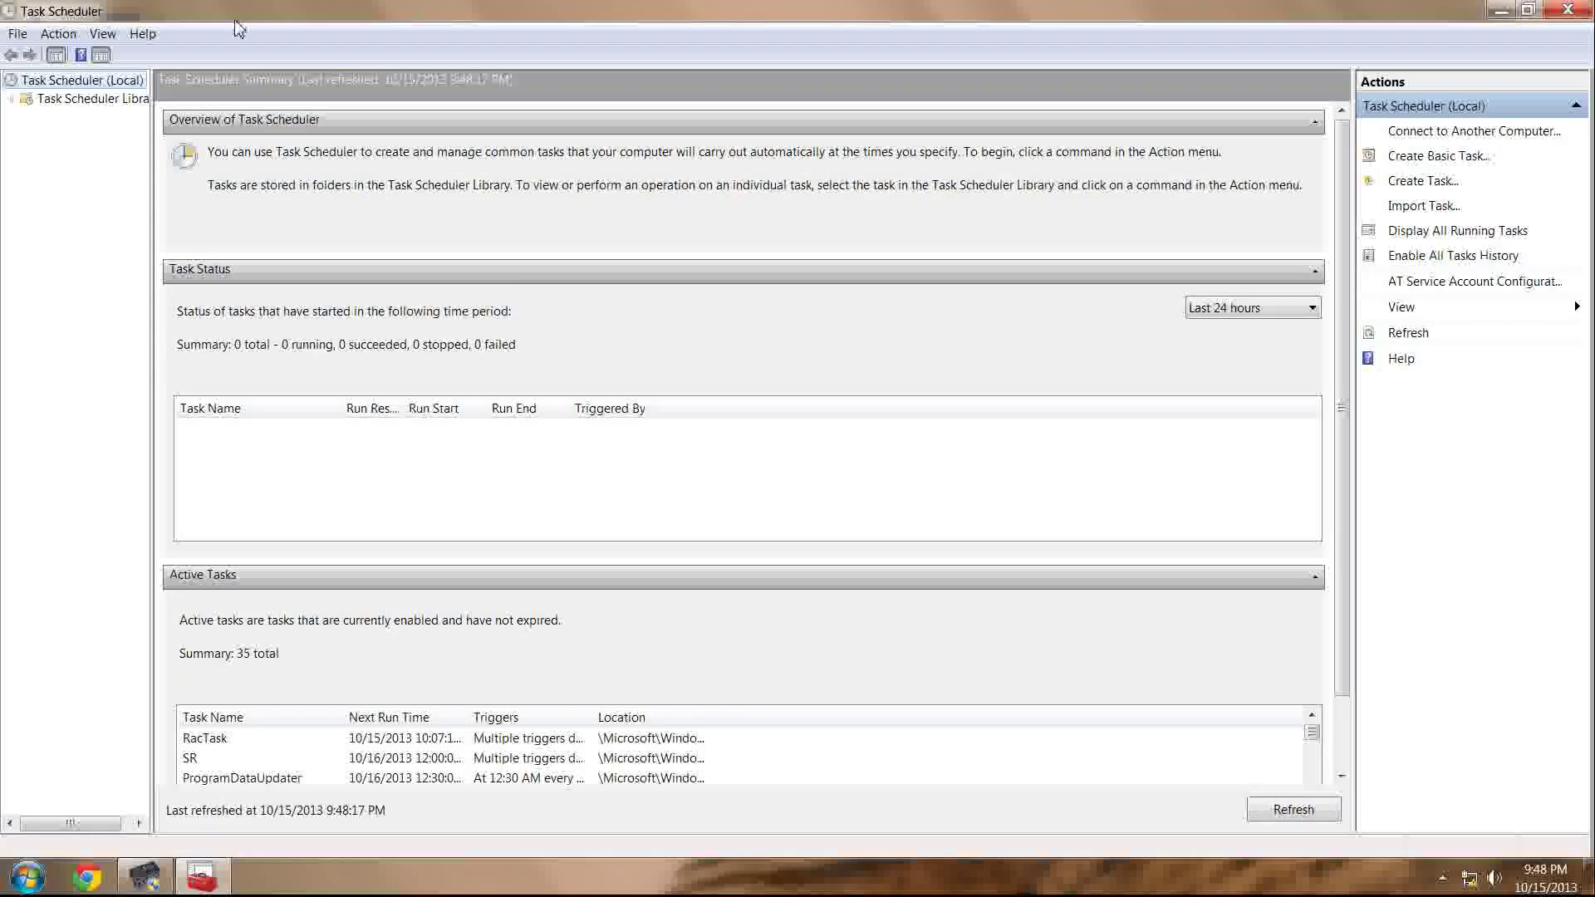
# Maximize Task Scheduler, widen the Name column, and select the Clean System Memory task.
pyautogui.moveTo(236, 25); pyautogui.dragTo(627, 106)
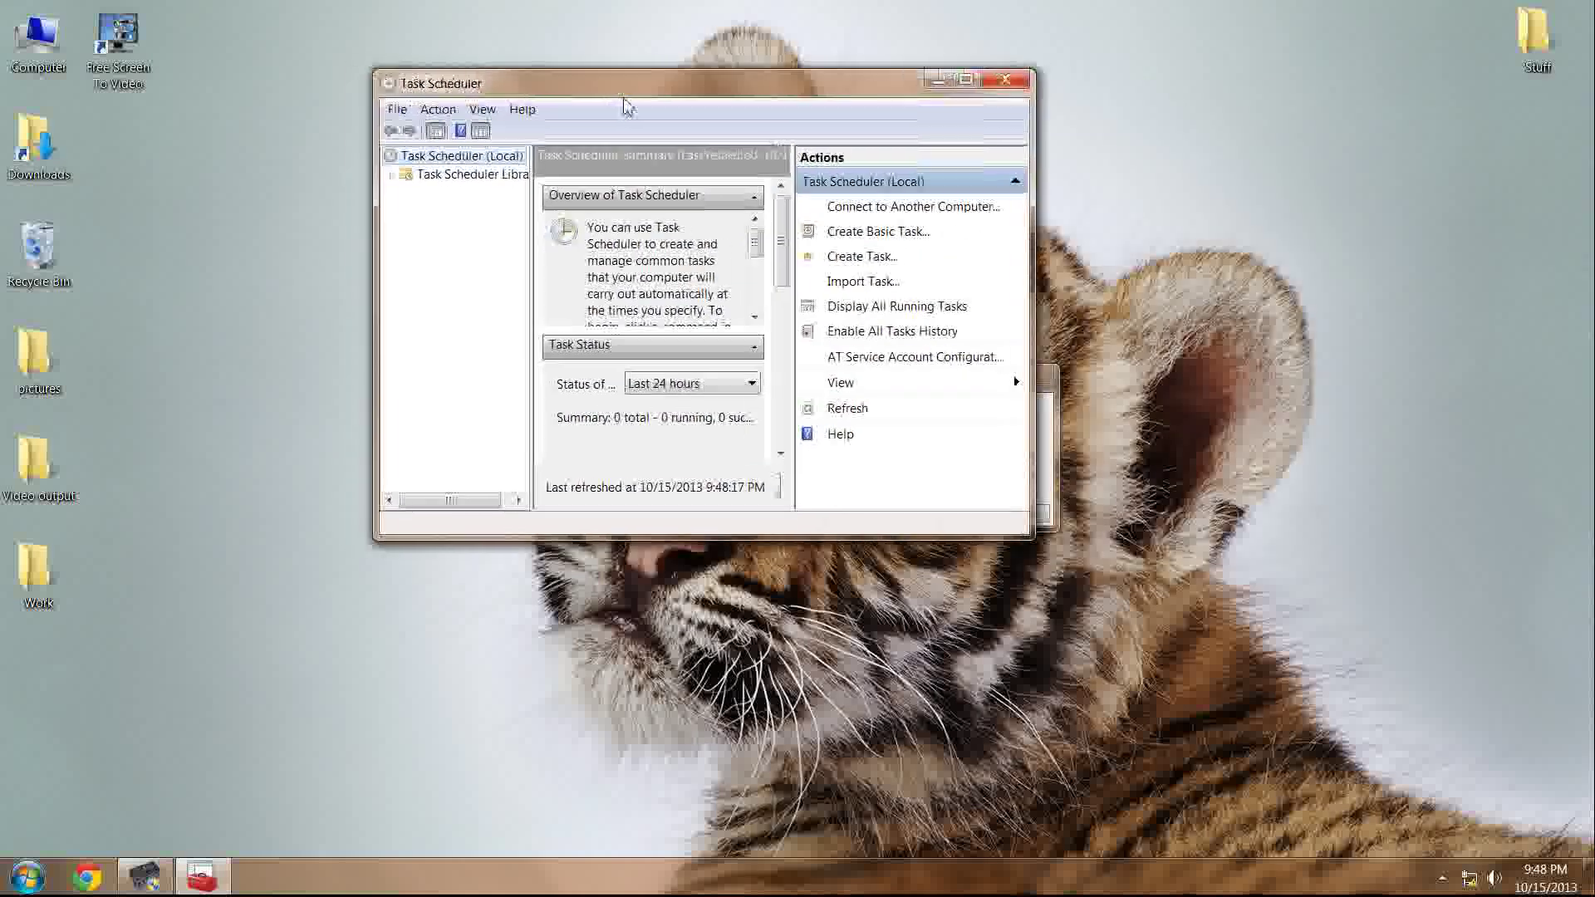
pyautogui.click(967, 81)
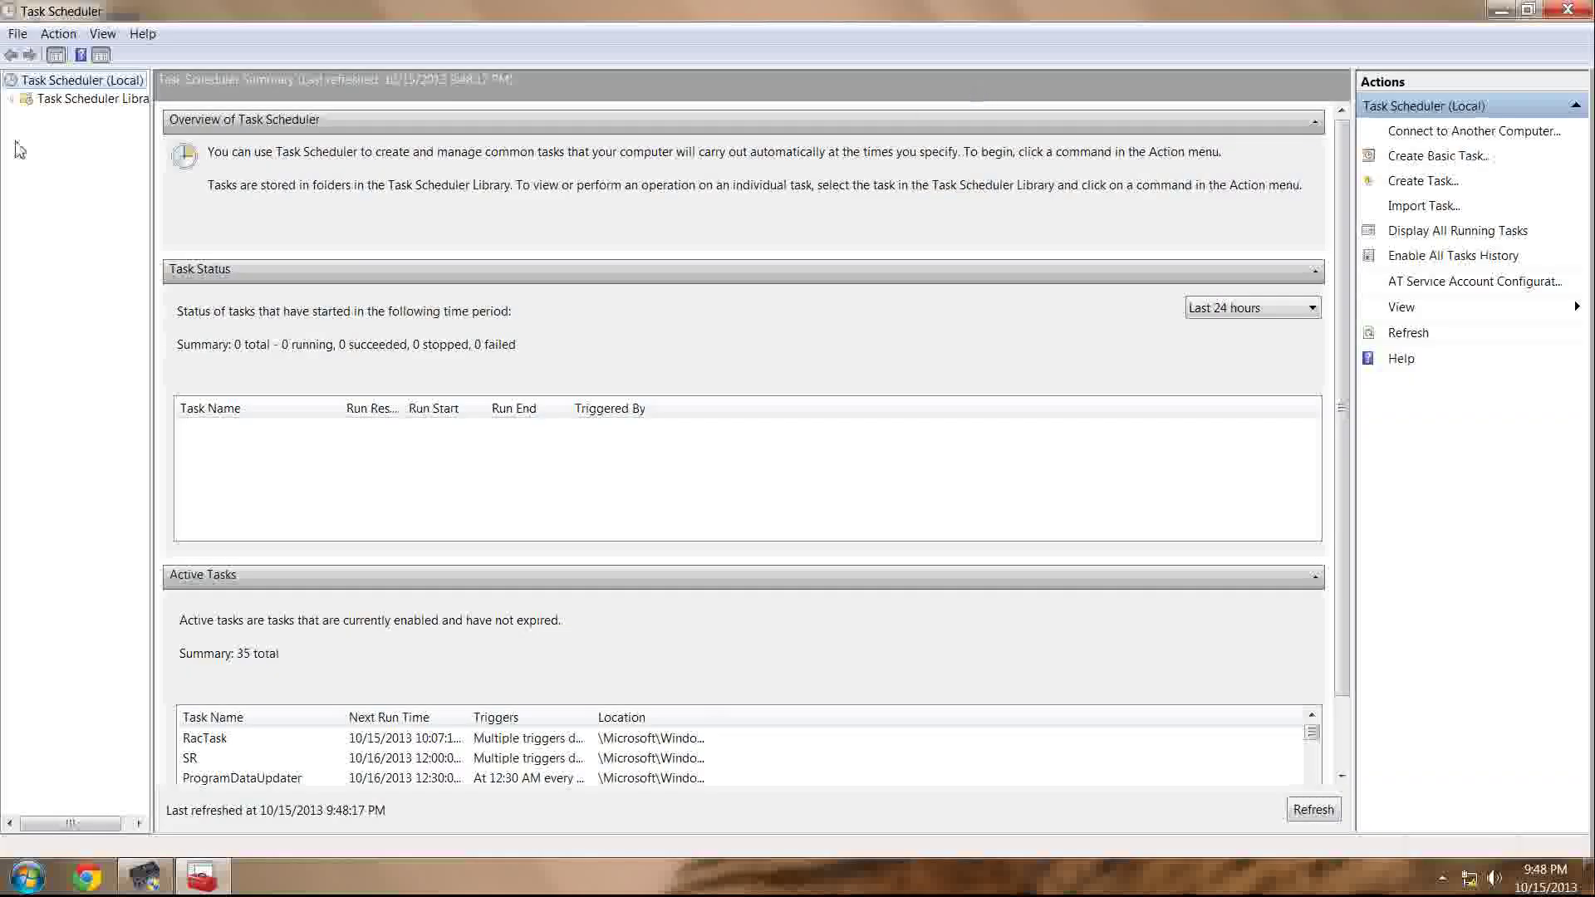
pyautogui.doubleClick(57, 101)
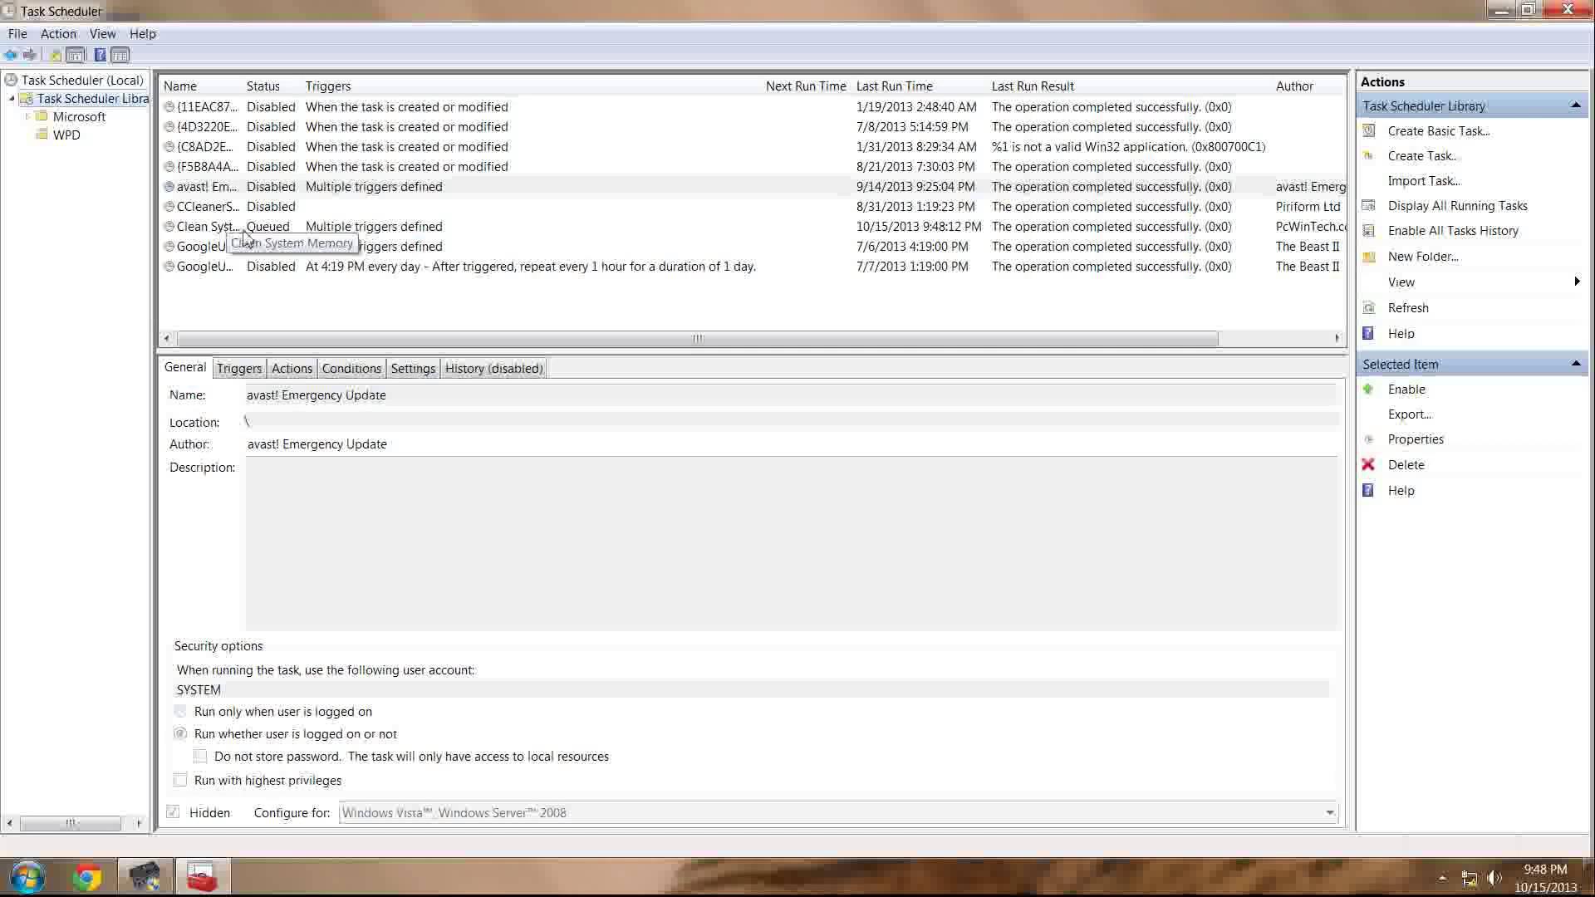
pyautogui.doubleClick(239, 93)
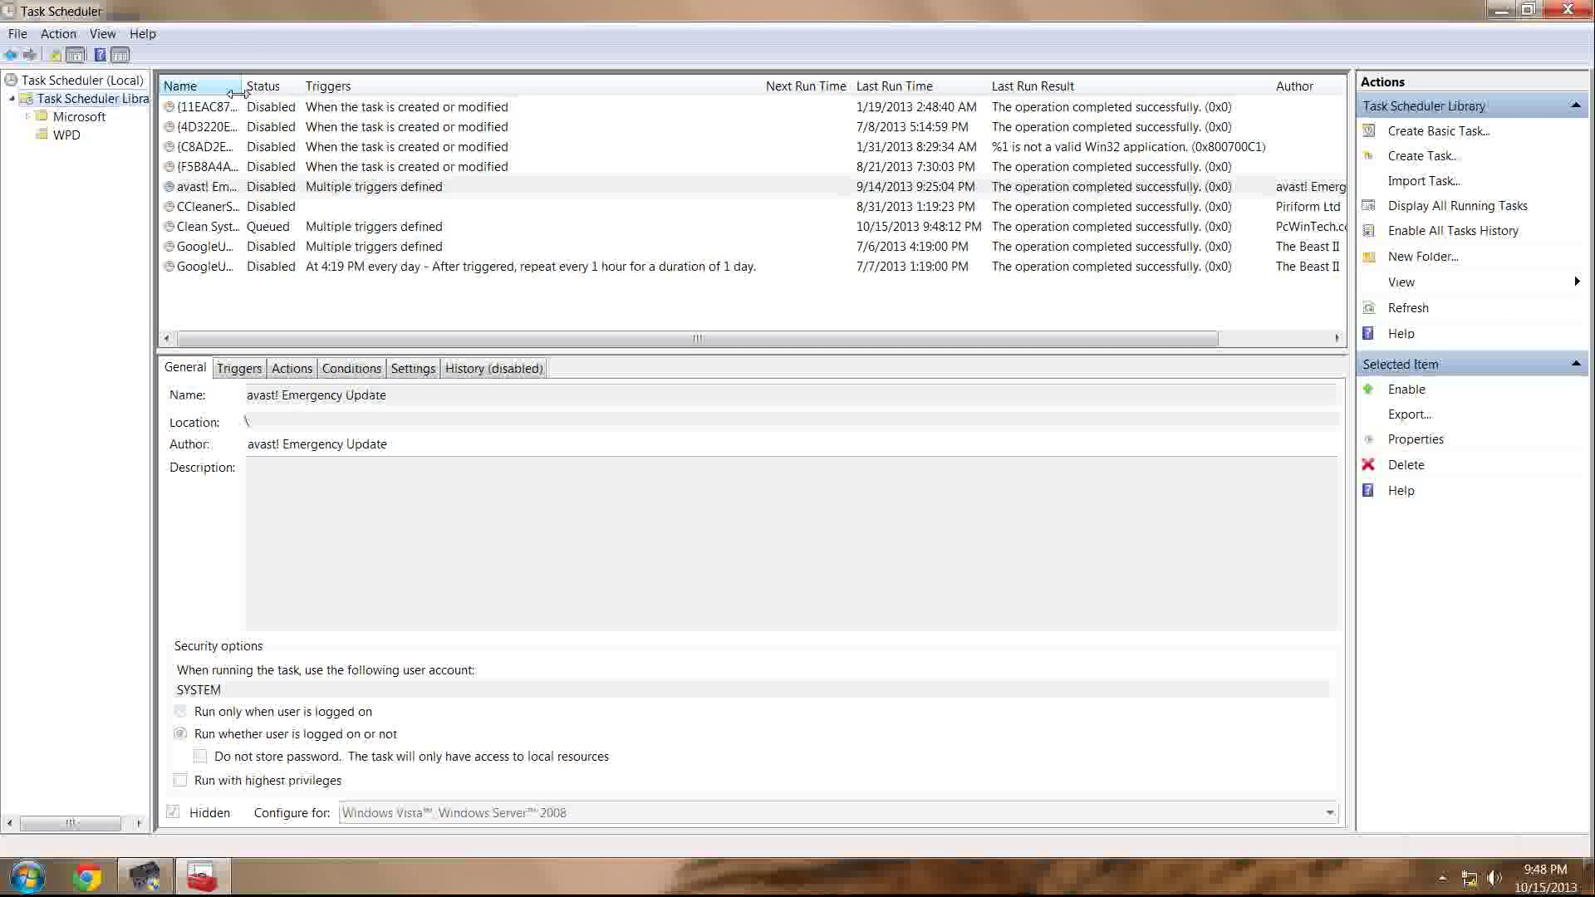
pyautogui.click(90, 101)
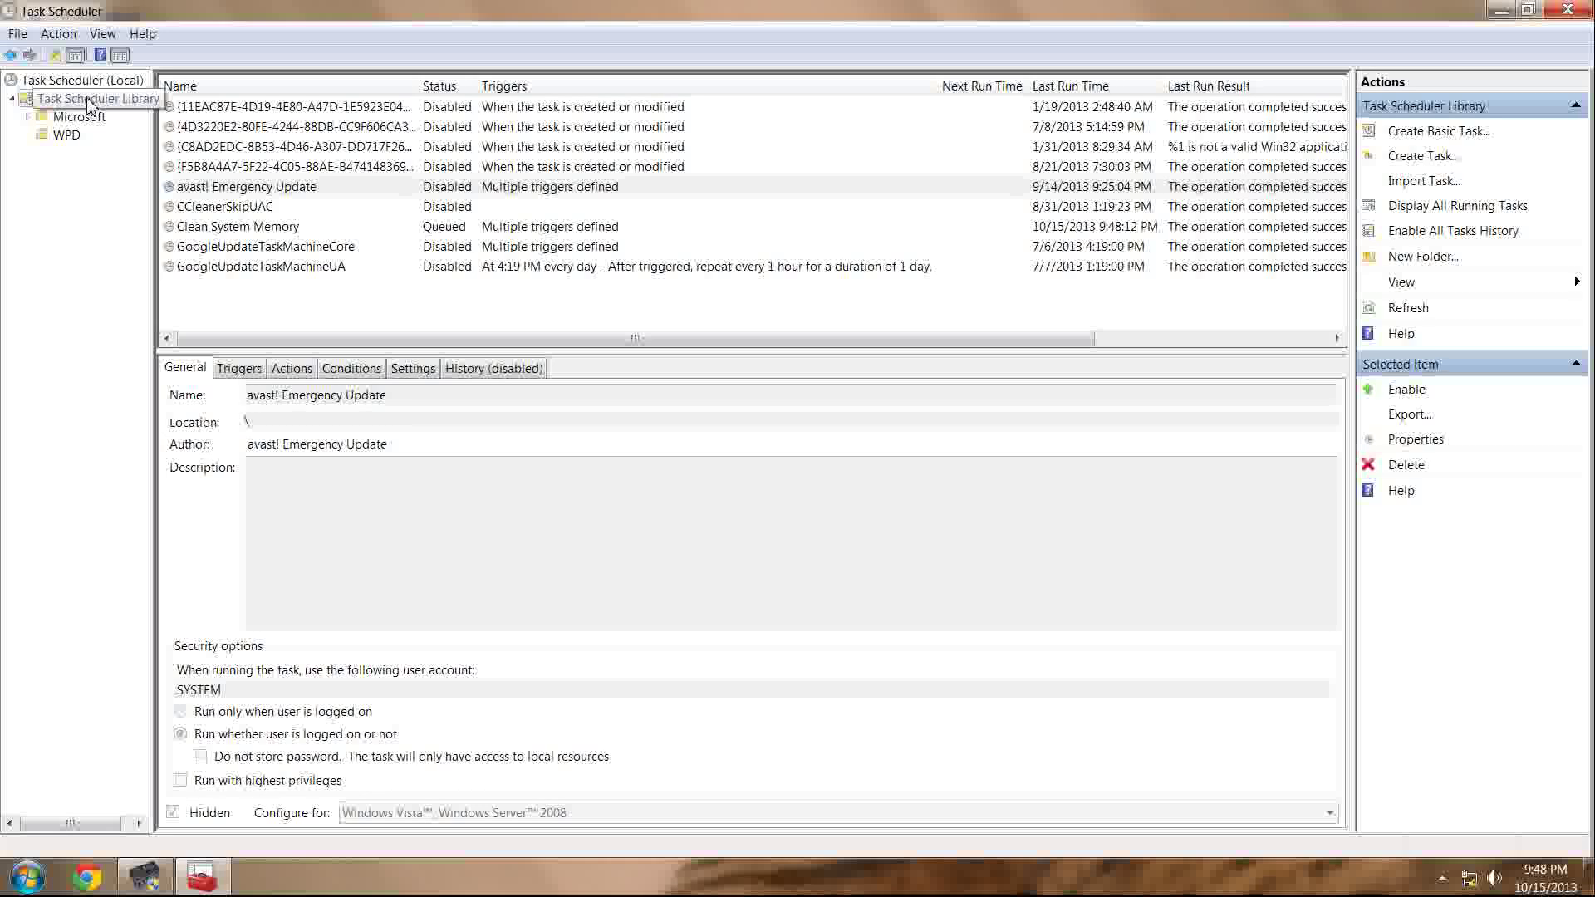
pyautogui.click(214, 227)
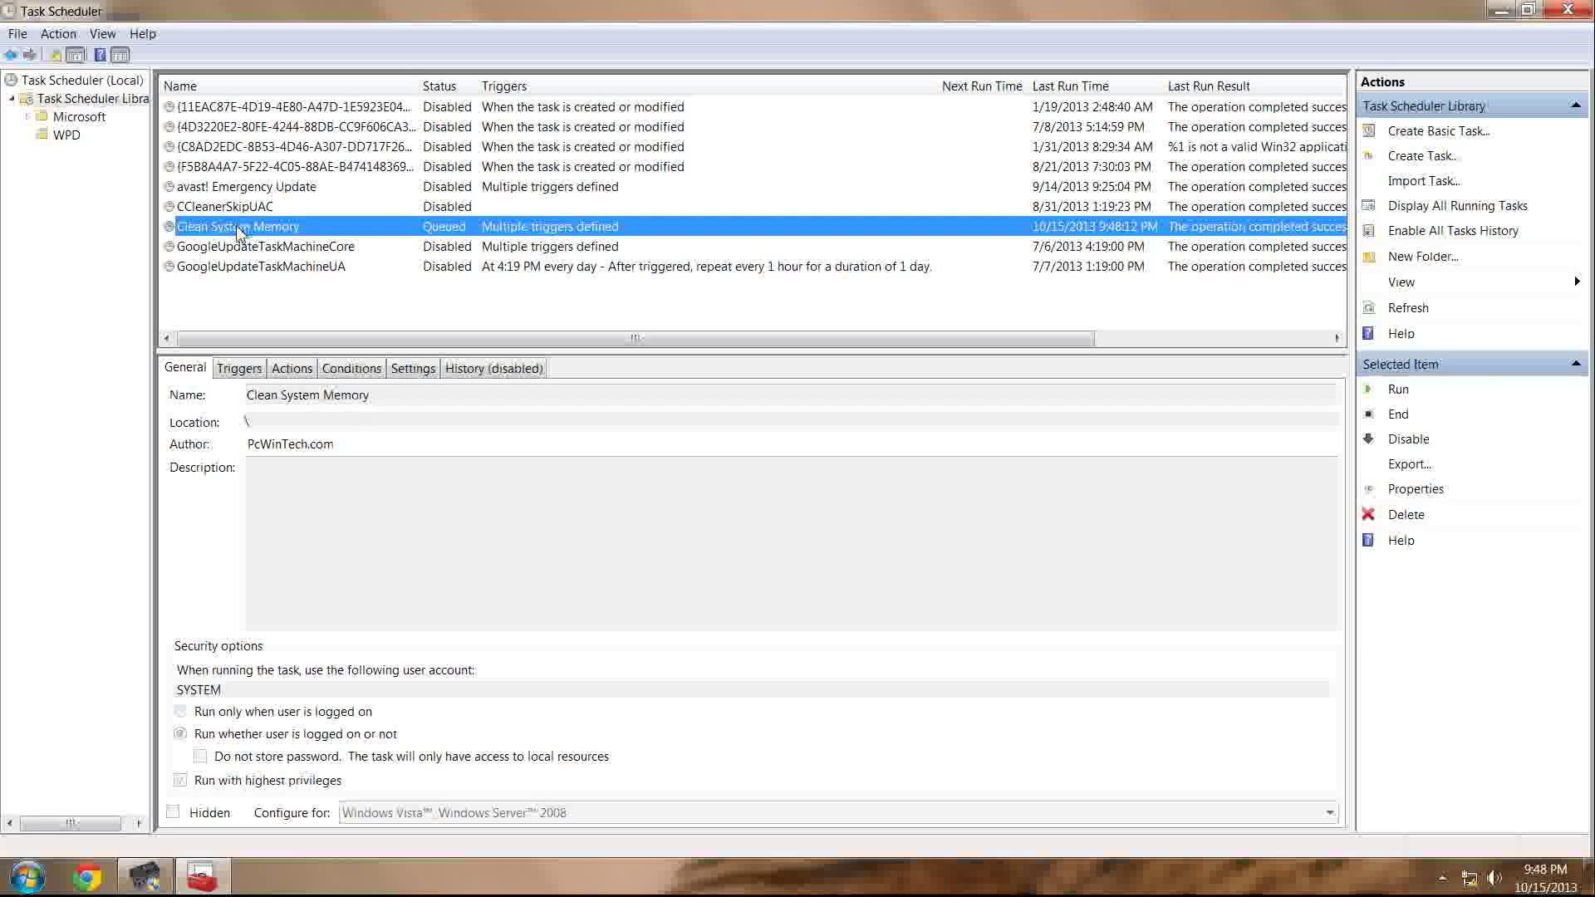
# Open the Clean System Memory task's properties and view its triggers.
pyautogui.doubleClick(238, 229)
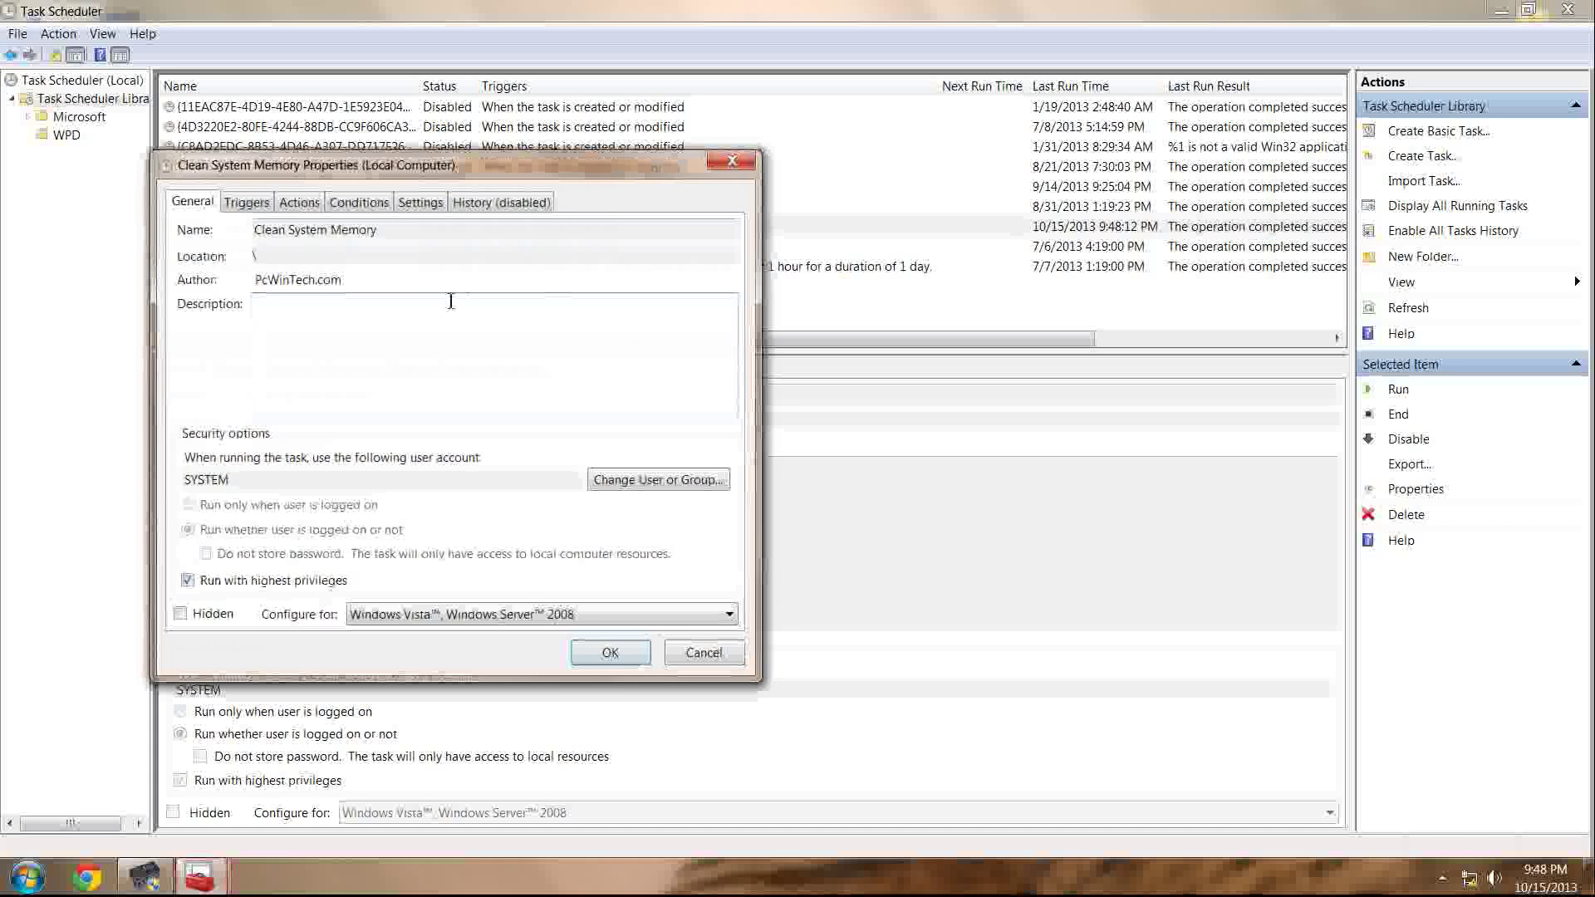
pyautogui.moveTo(439, 166); pyautogui.dragTo(600, 172)
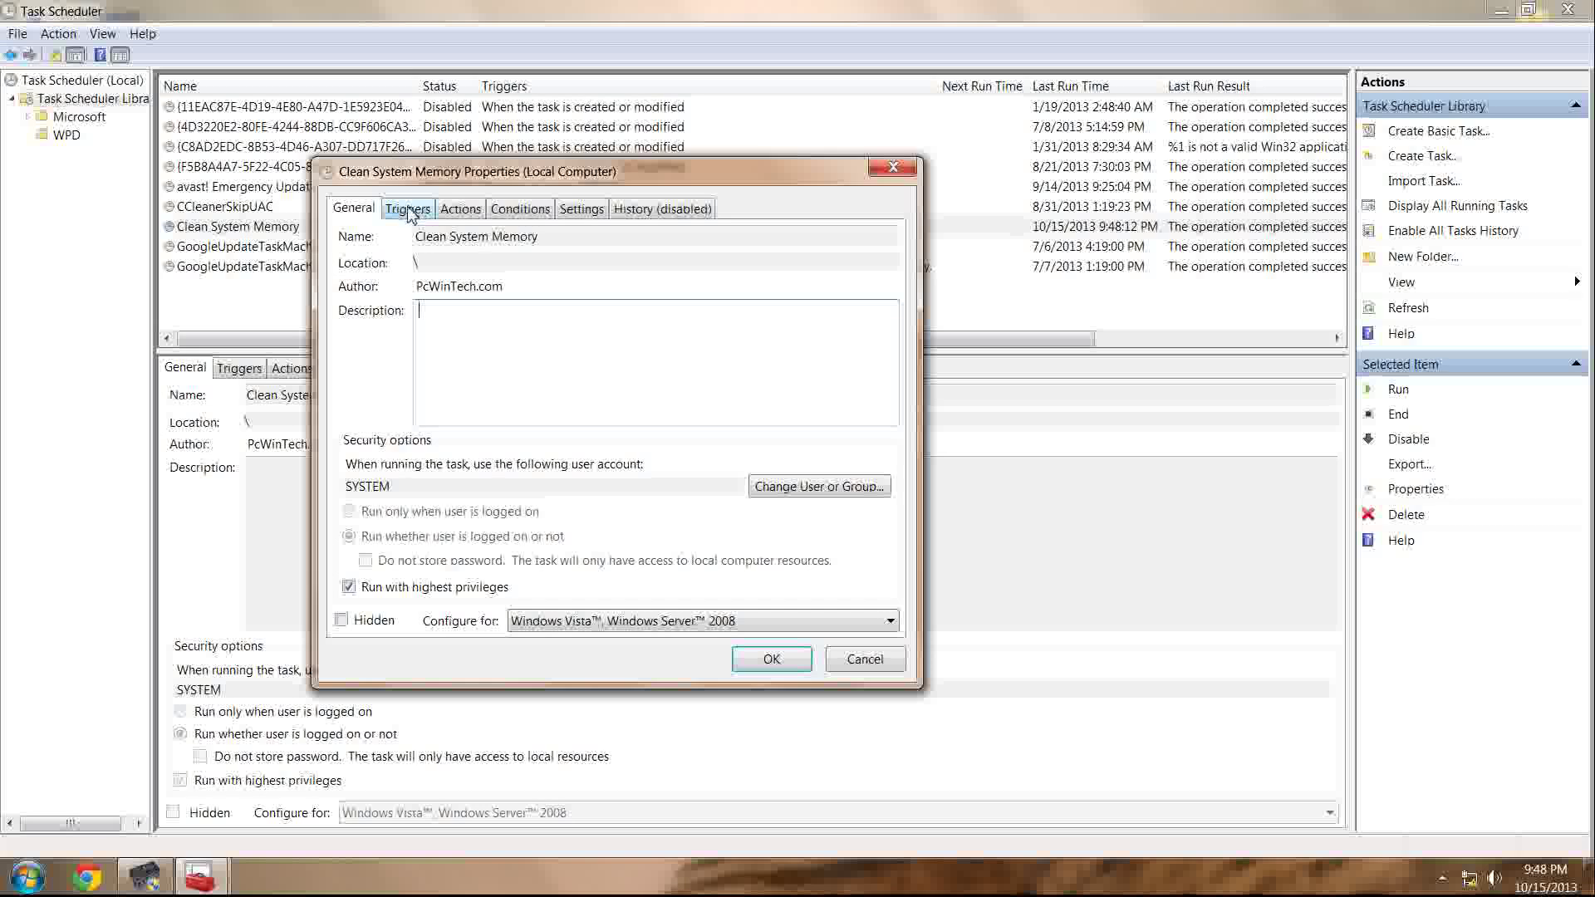
pyautogui.click(408, 210)
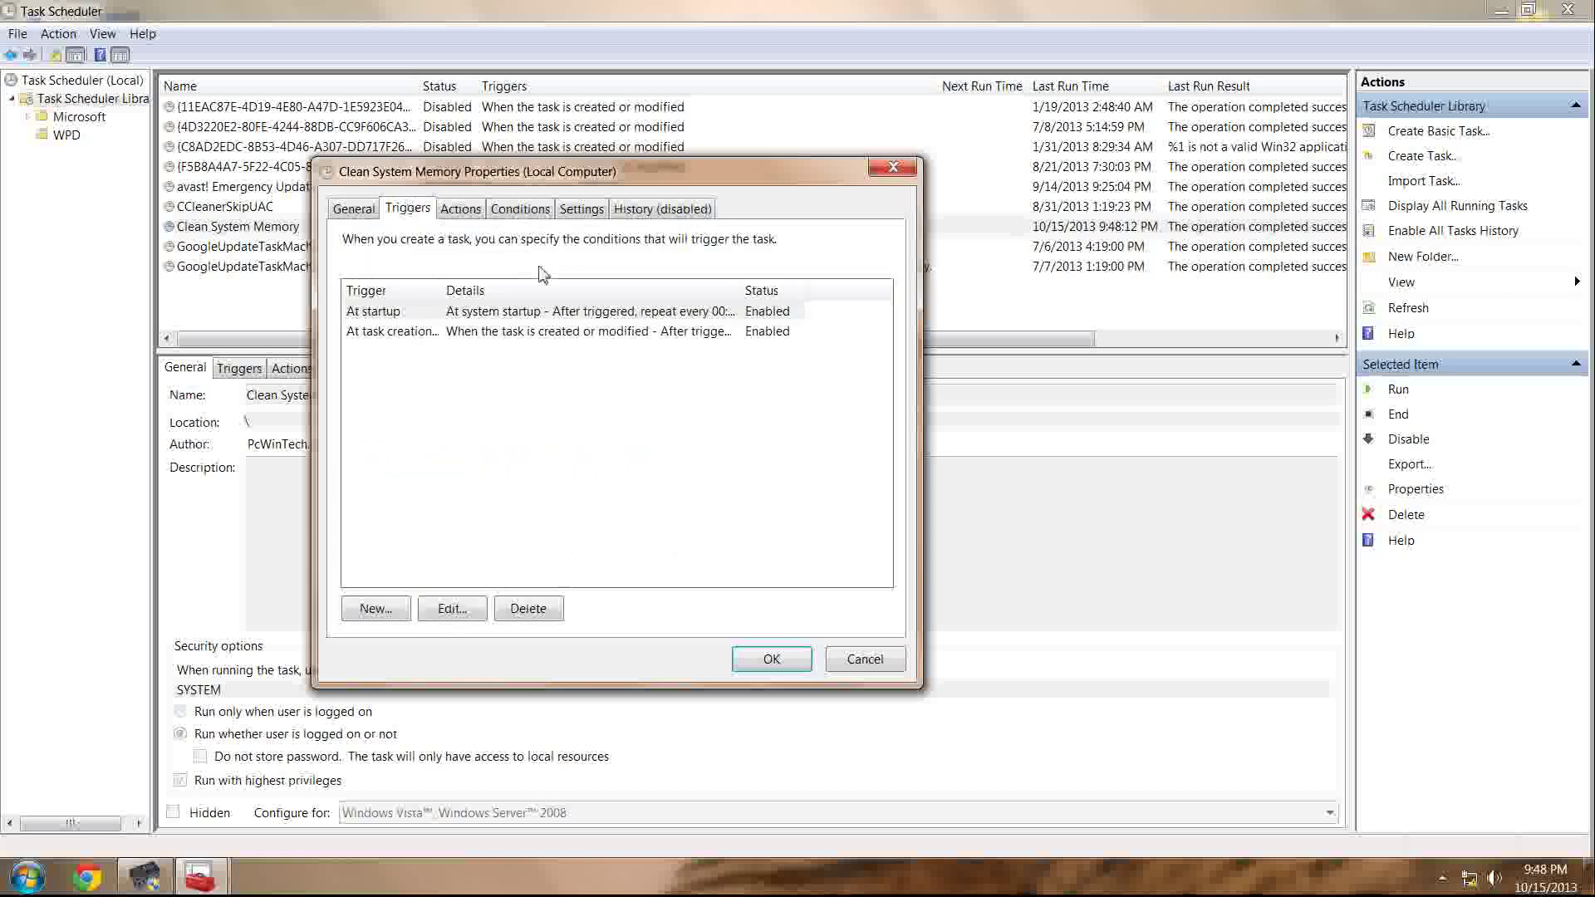
# Edit the At startup trigger: 2-minute delay, repeat every 2 minutes indefinitely.
pyautogui.click(530, 315)
pyautogui.click(529, 325)
pyautogui.click(526, 318)
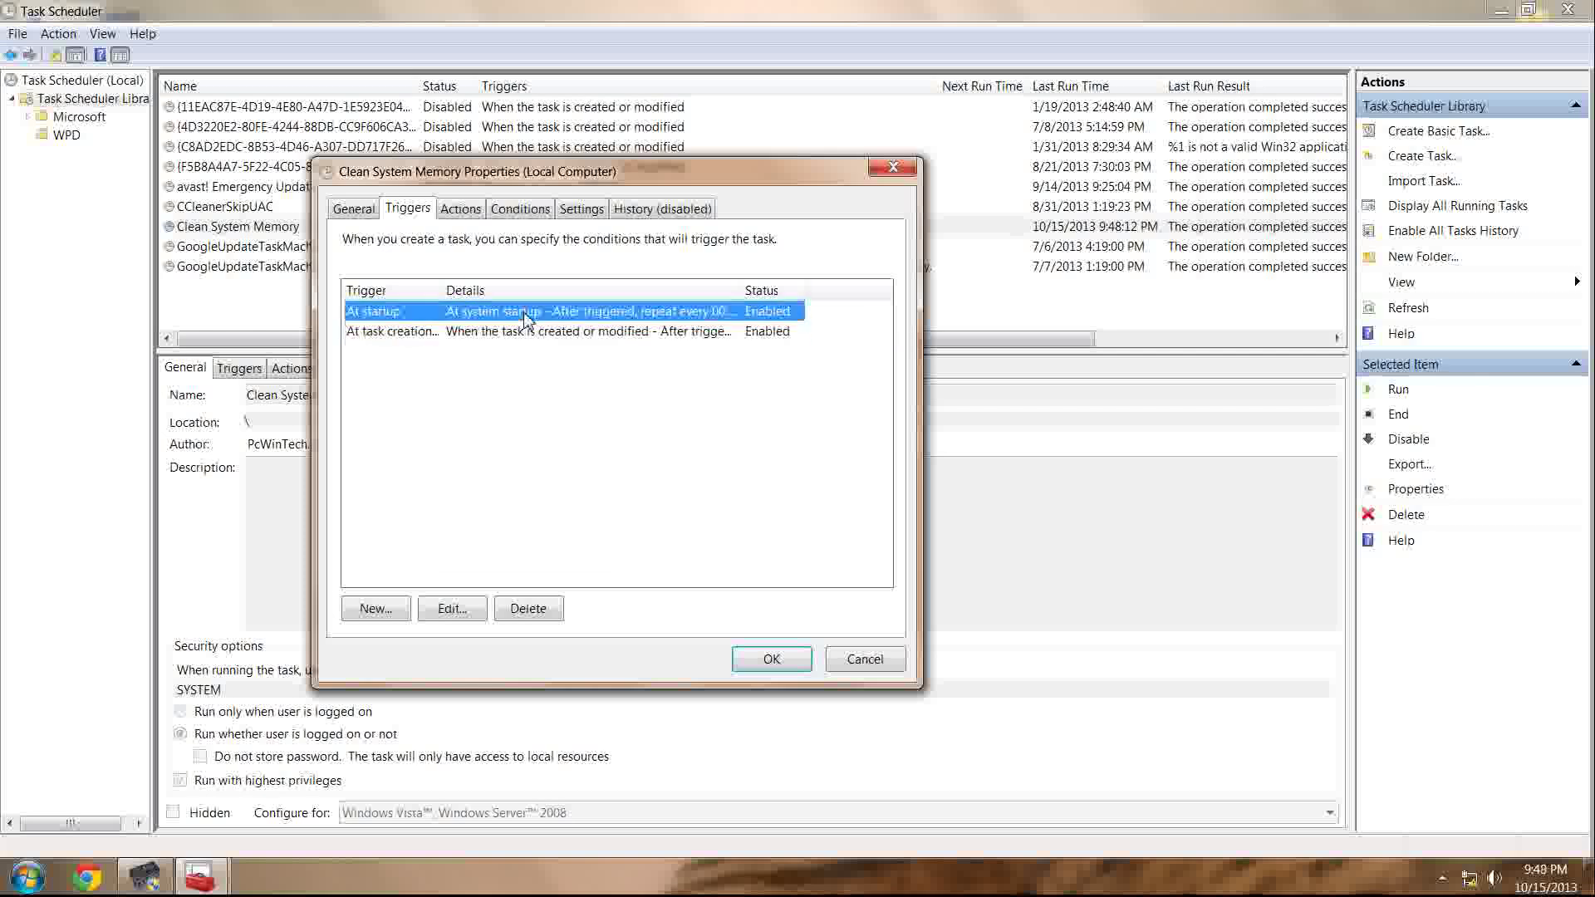
pyautogui.click(522, 331)
pyautogui.click(513, 317)
pyautogui.doubleClick(513, 320)
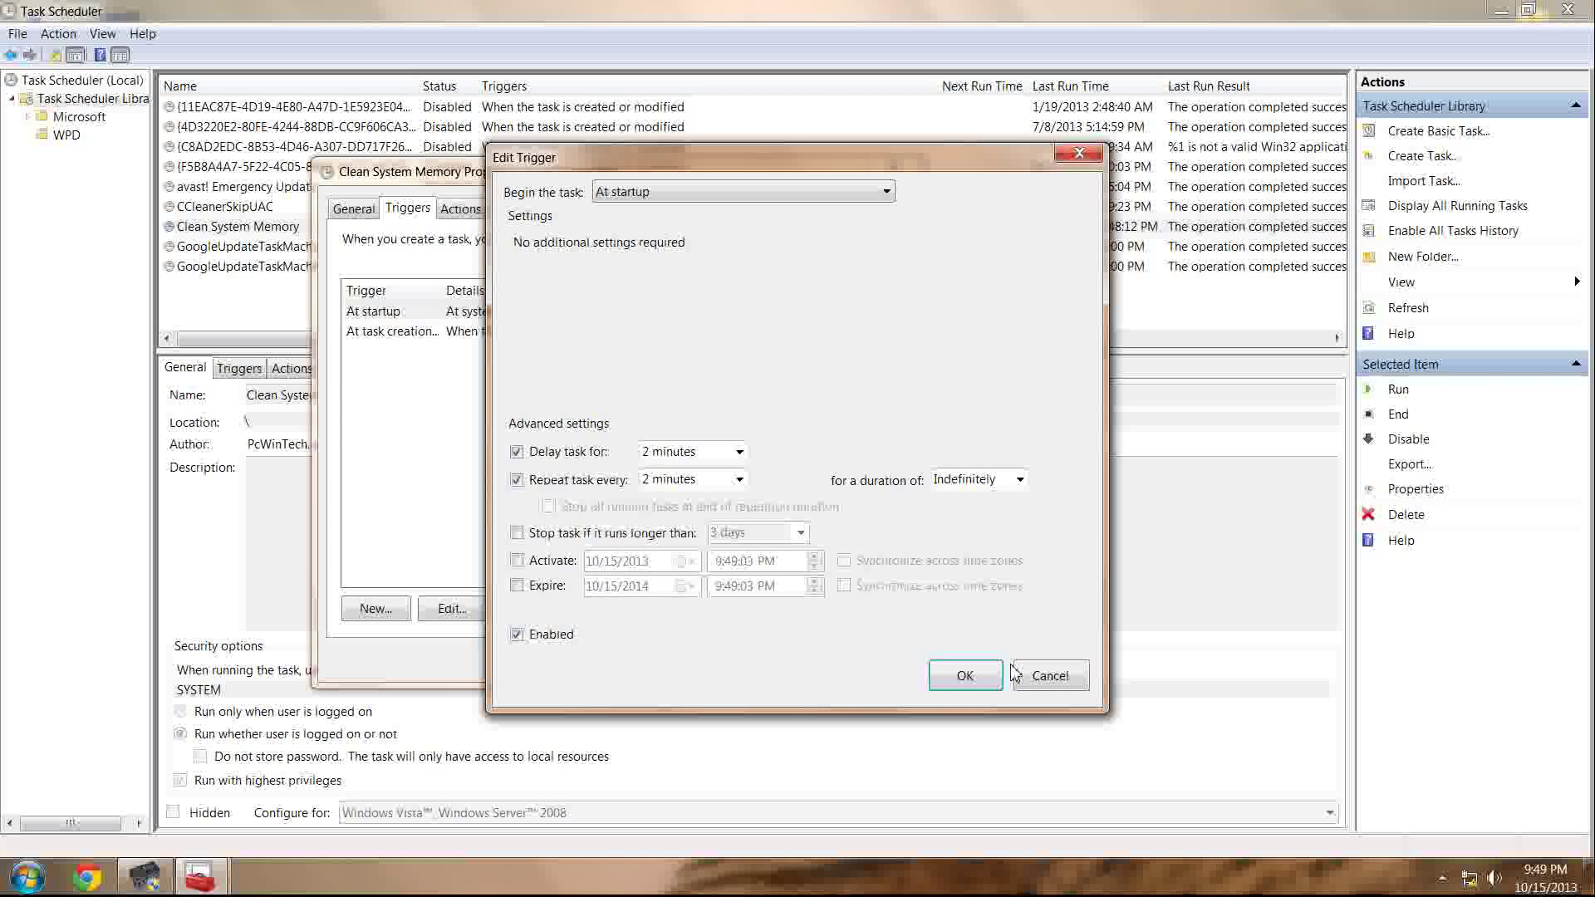
# Confirm At startup, then make At task creation repeat every 2 minutes indefinitely.
pyautogui.click(965, 676)
pyautogui.click(393, 332)
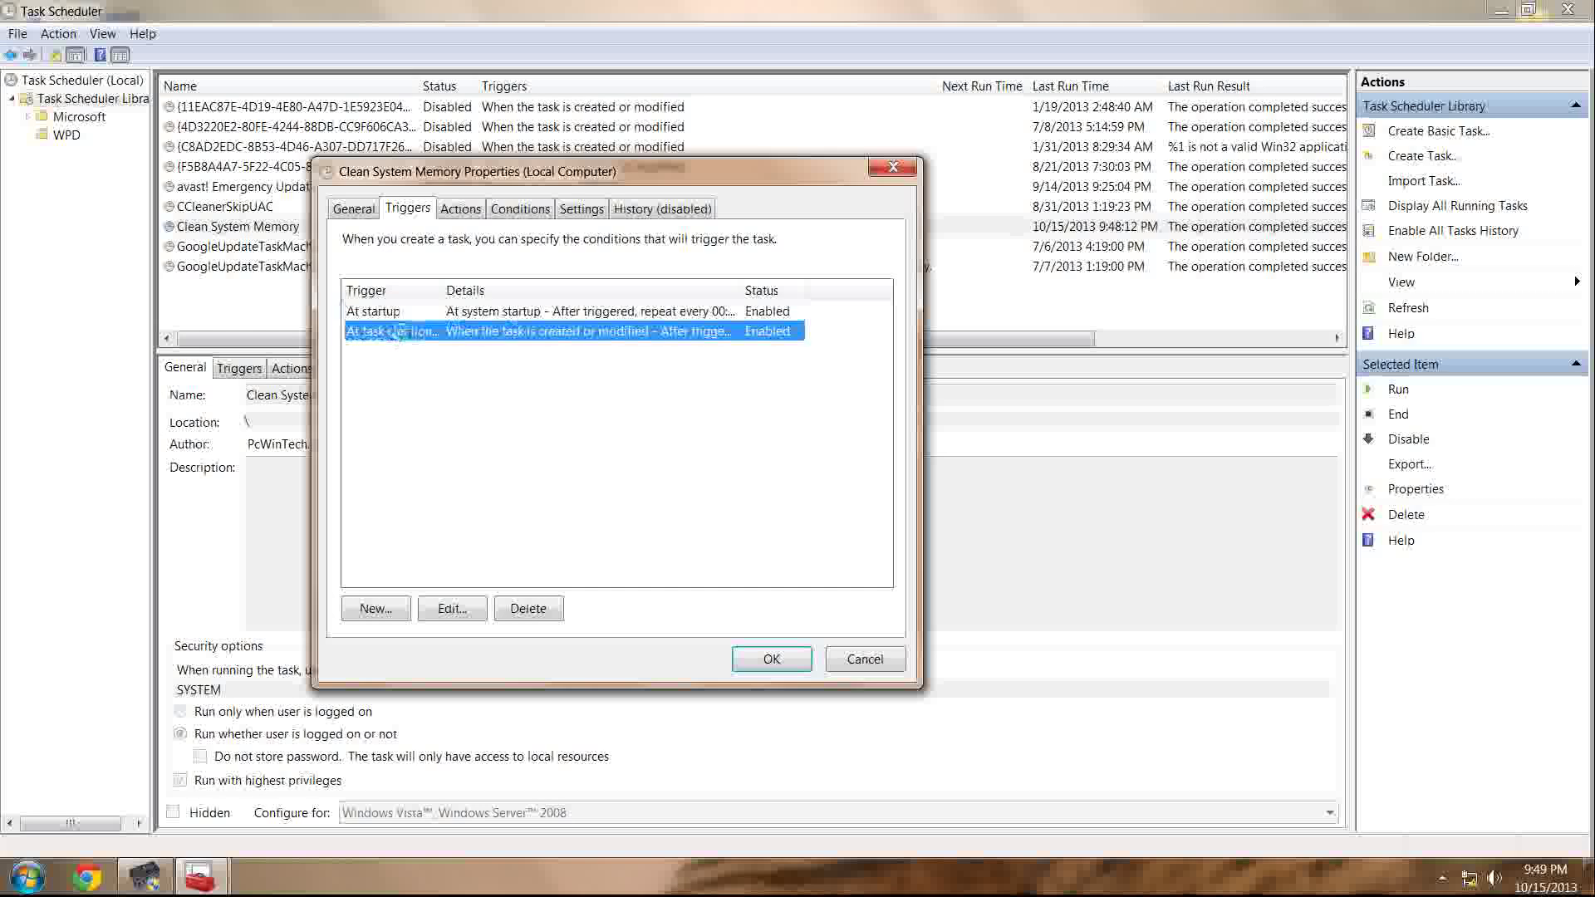
pyautogui.doubleClick(392, 332)
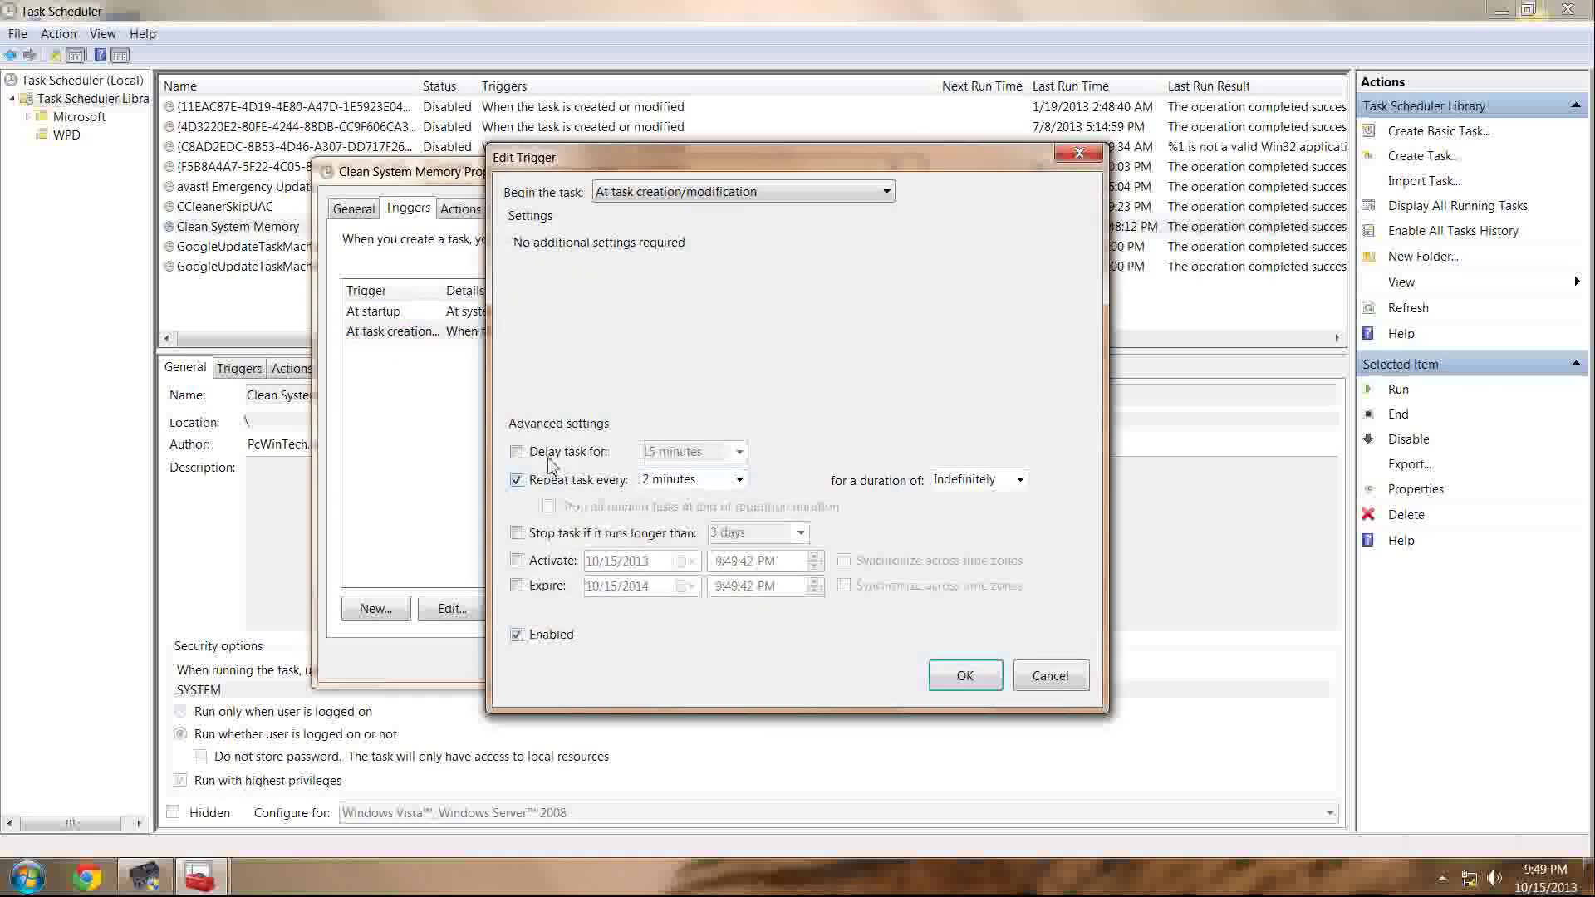
pyautogui.click(997, 675)
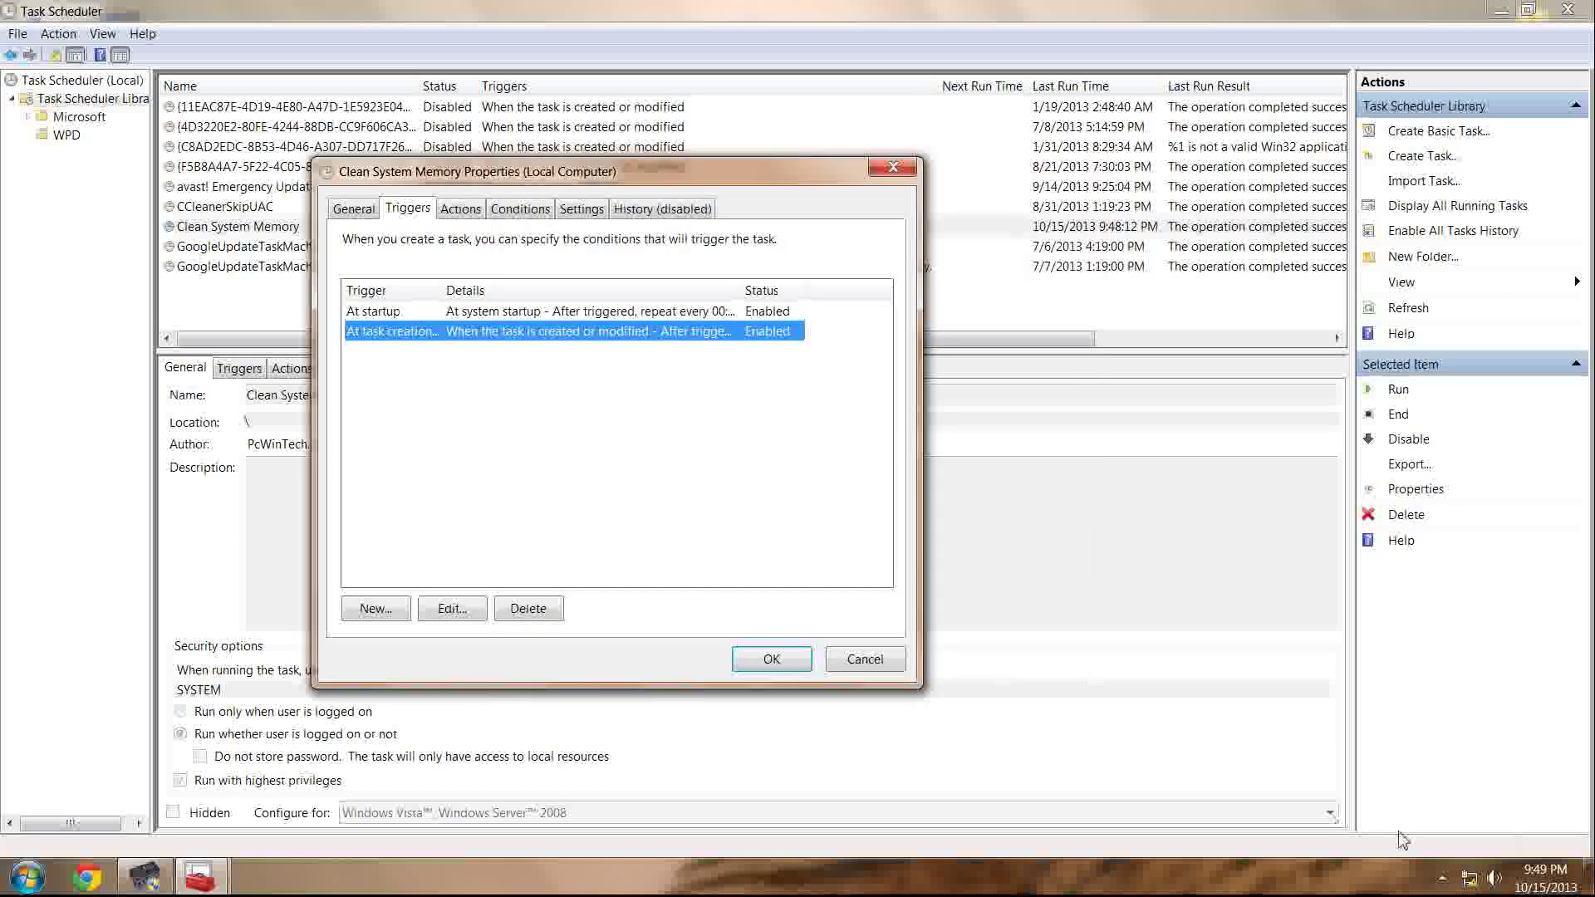
# Save the Clean System Memory task's properties.
pyautogui.click(1442, 878)
pyautogui.click(740, 545)
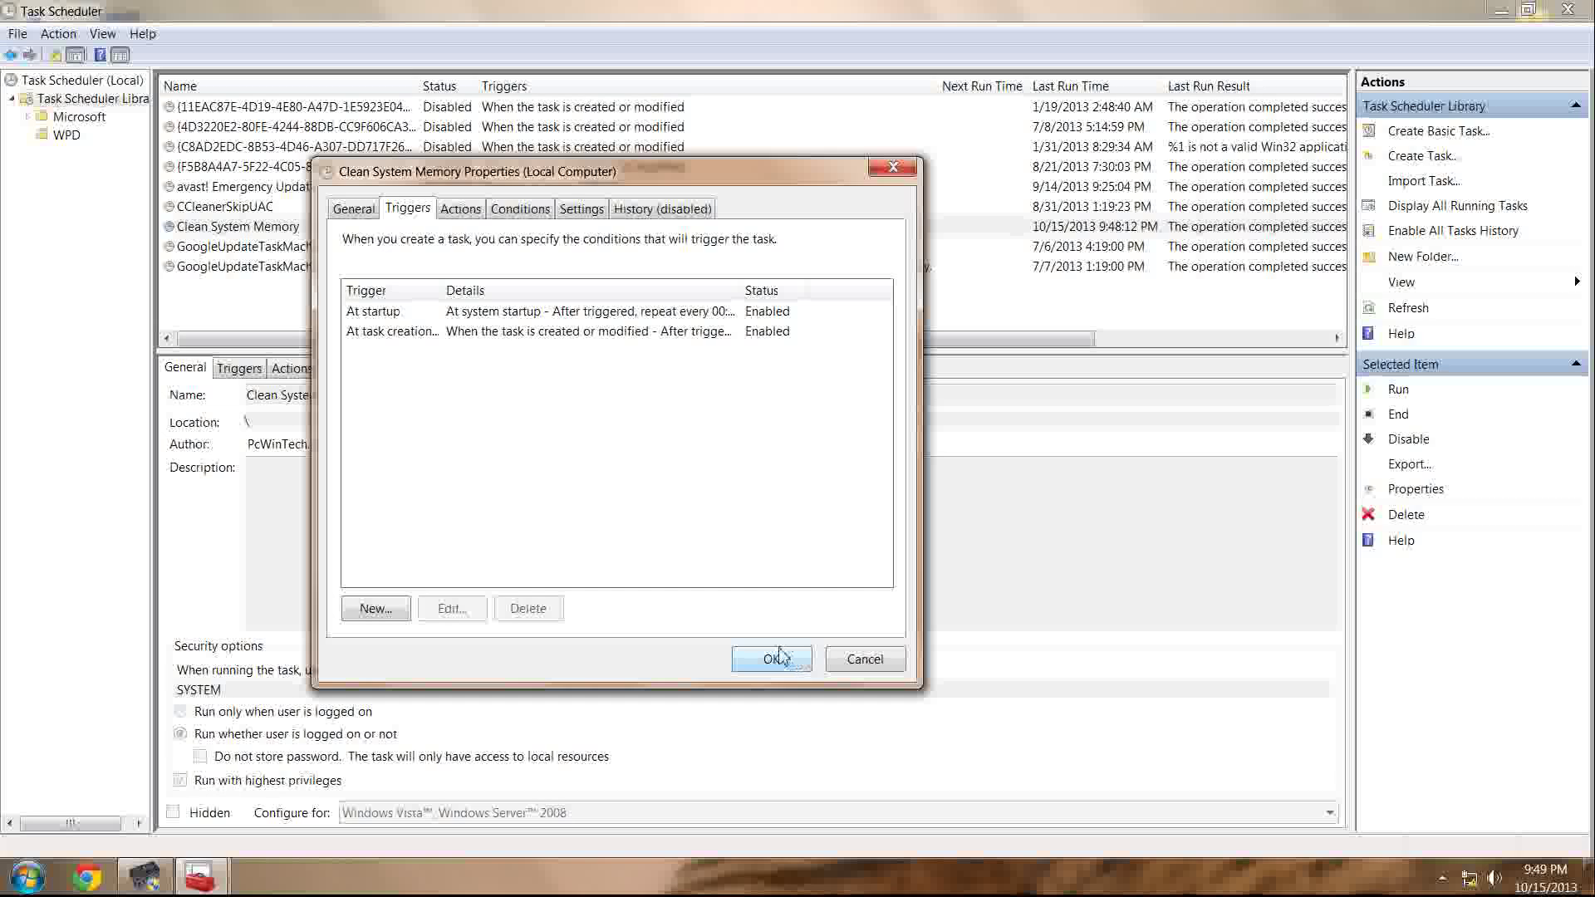
pyautogui.click(771, 661)
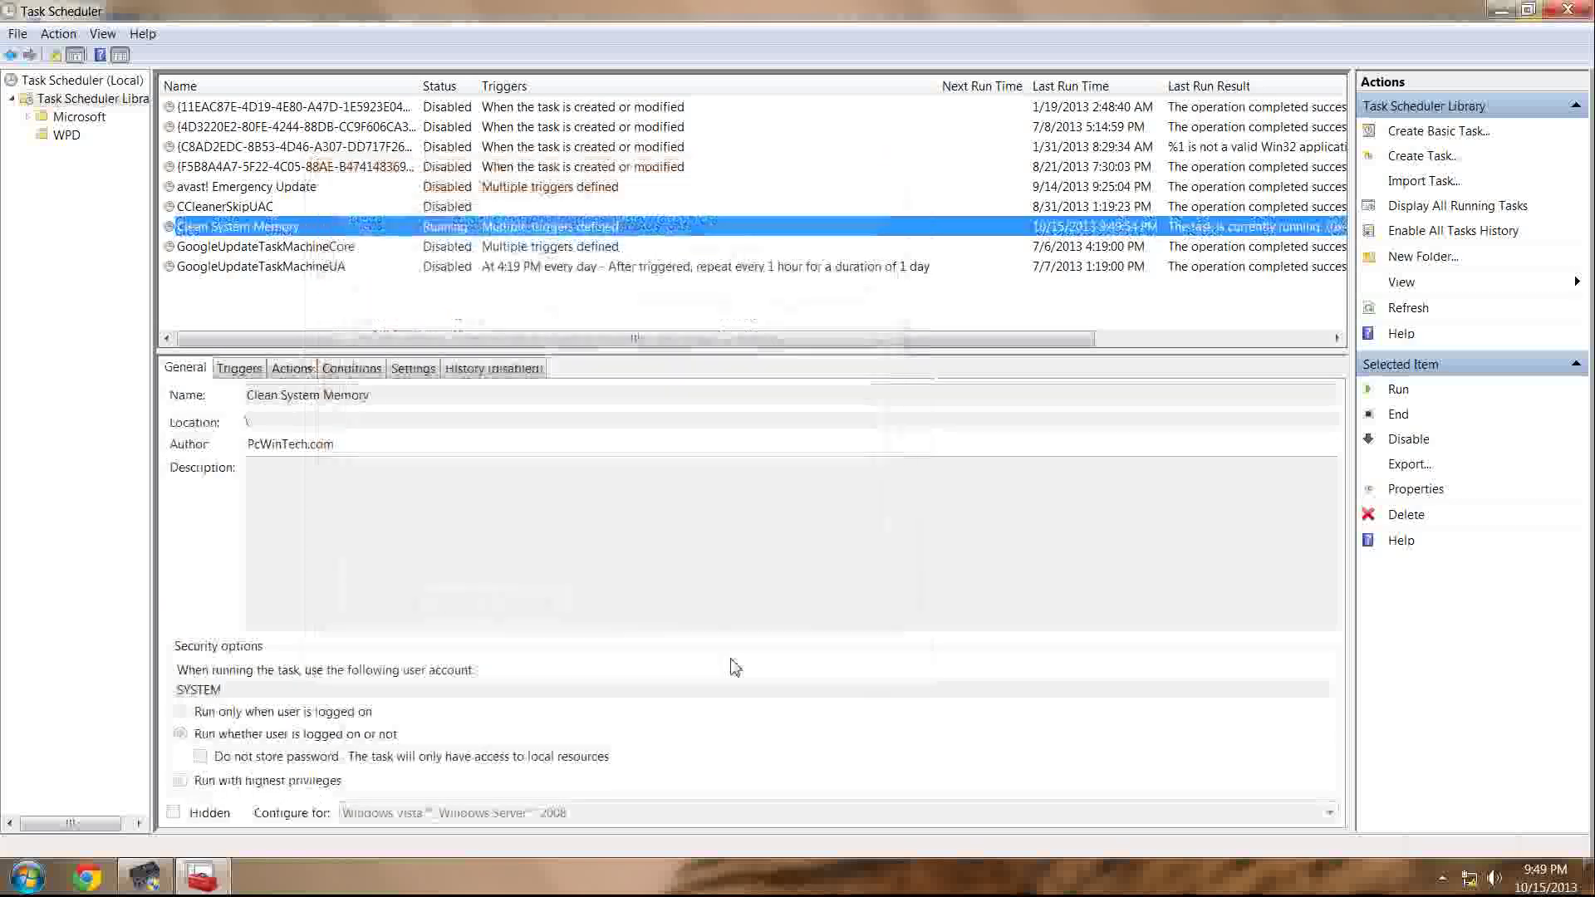
# Close Task Scheduler and finish the CleanMem Settings Wizard to save all settings.
pyautogui.click(1572, 10)
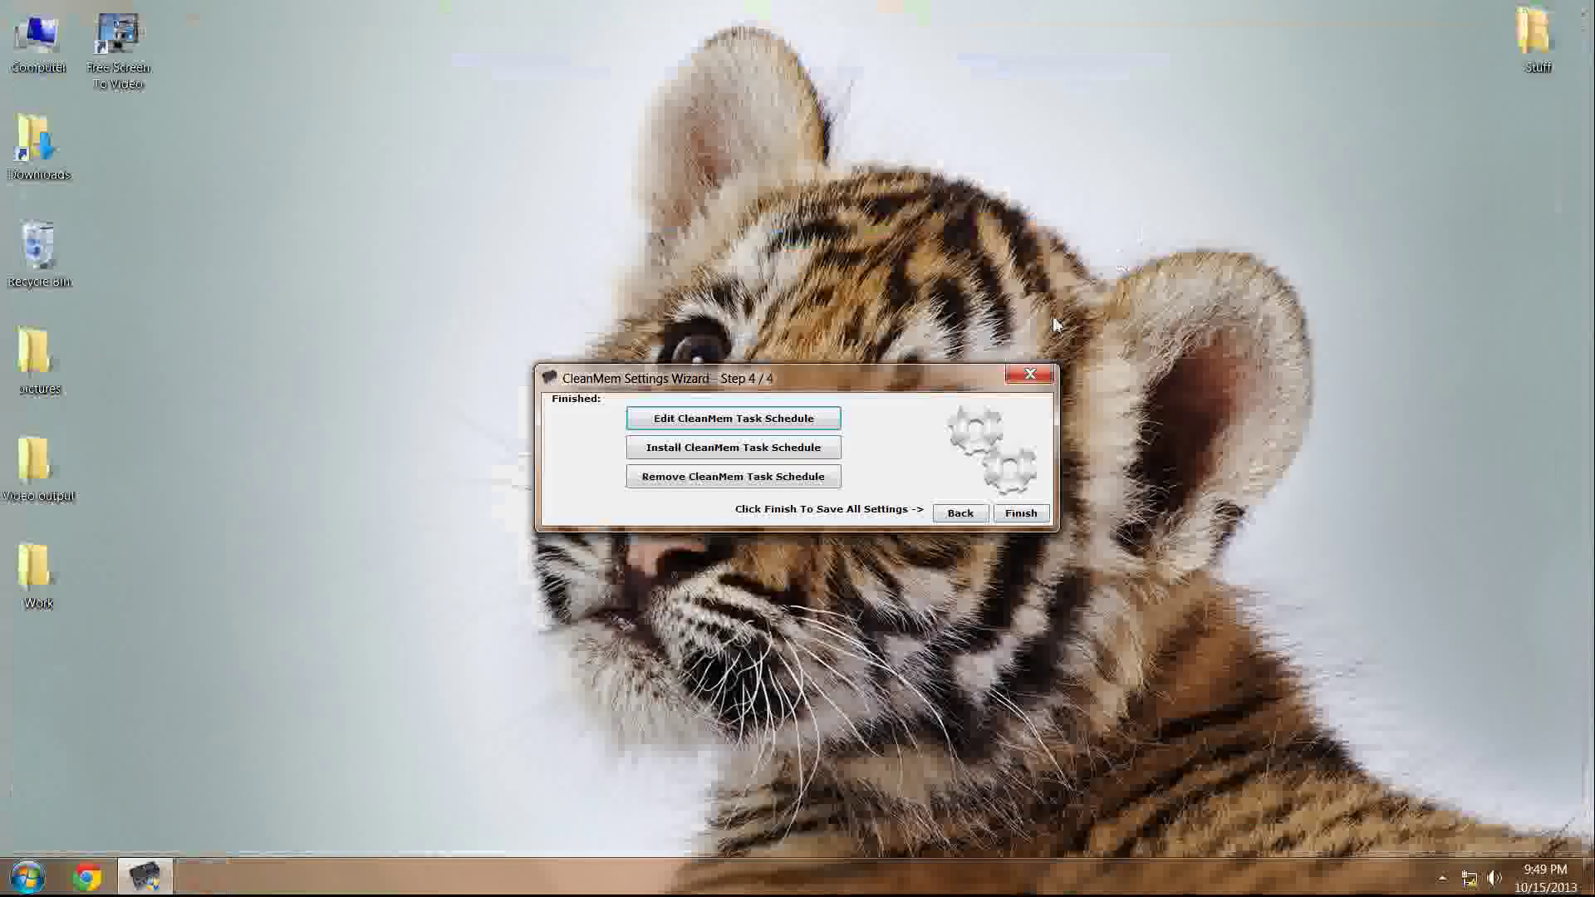
pyautogui.click(1021, 515)
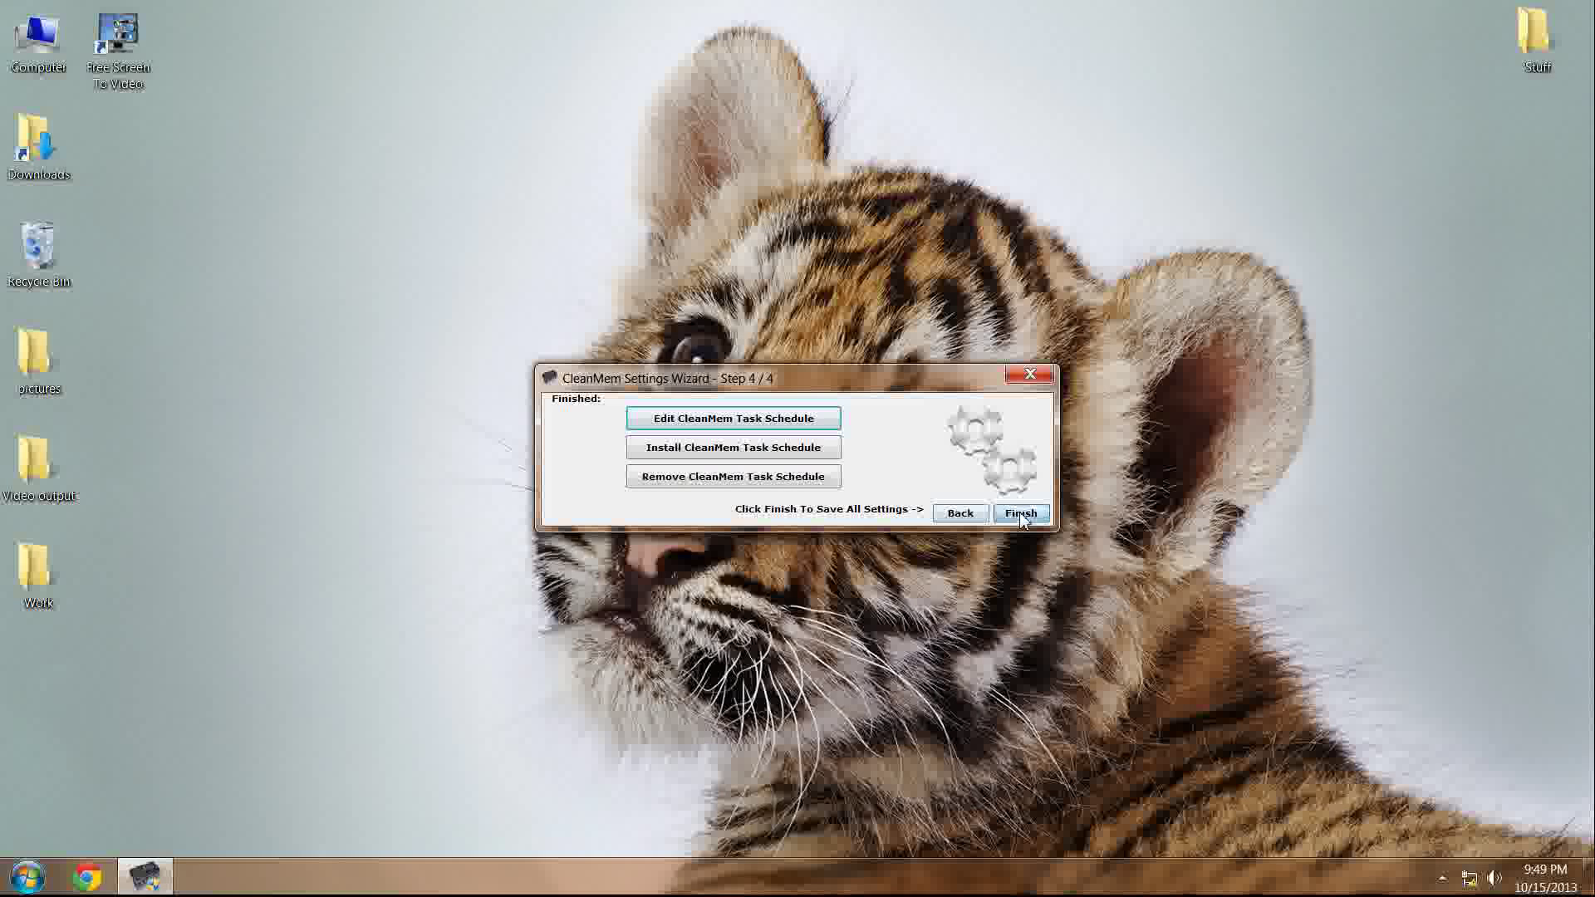